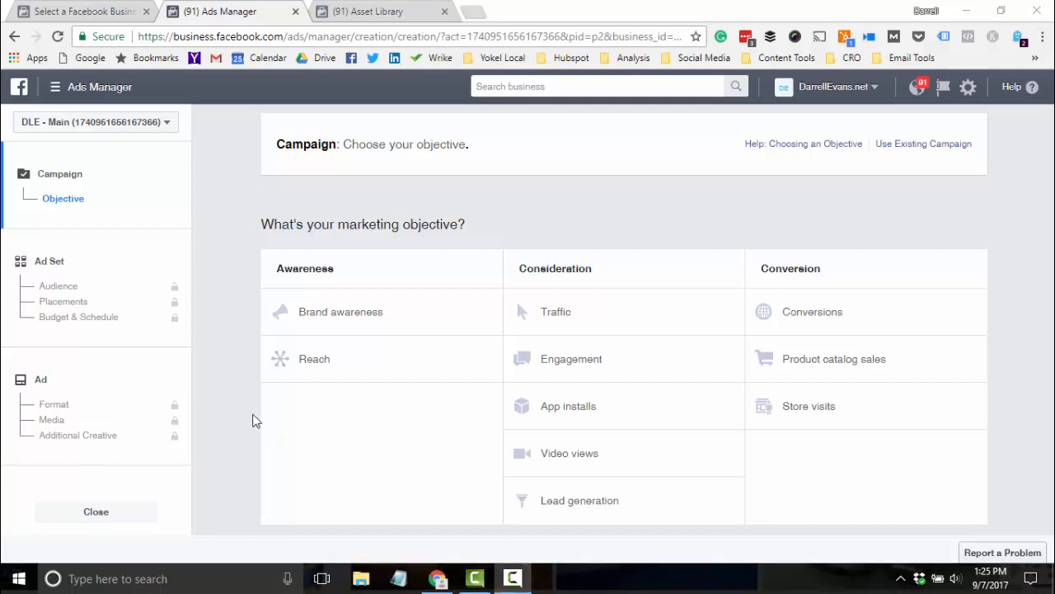
Step: Open the Audiences library for the current ad account
left_click(74, 87)
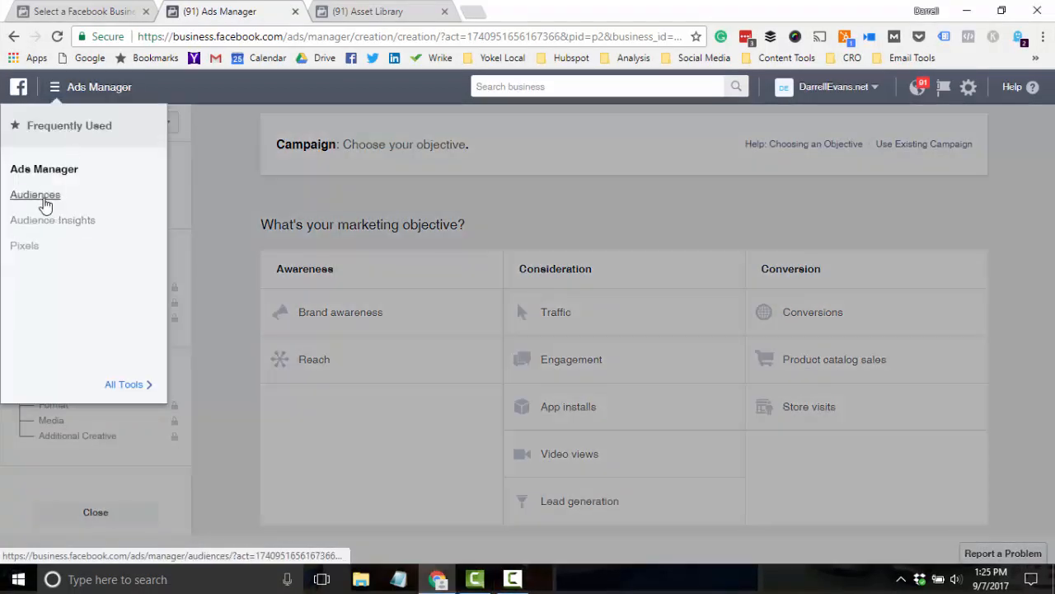
left_click(44, 202)
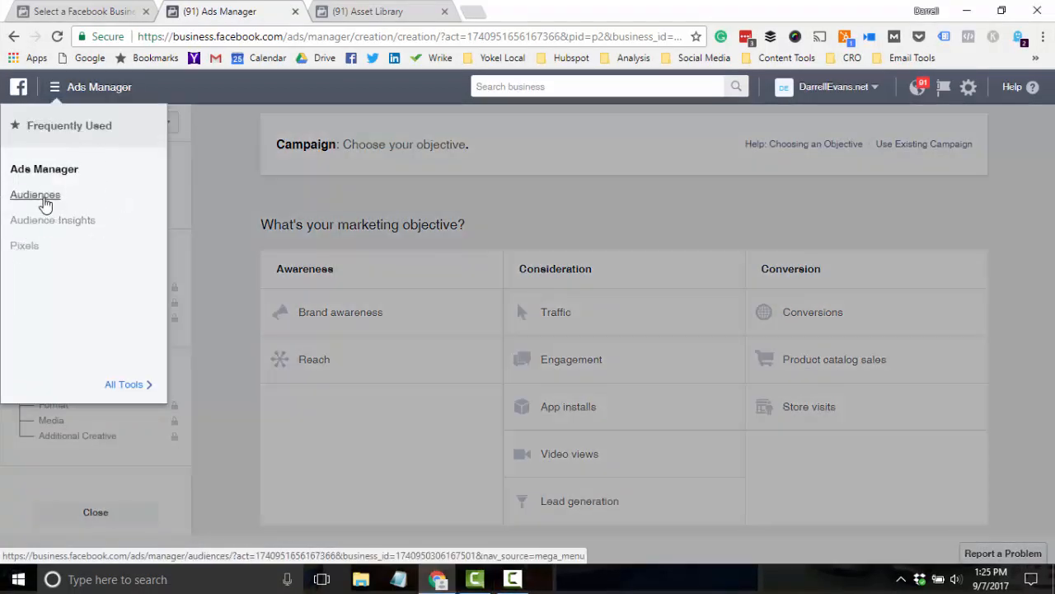
left_click(44, 199)
left_click(44, 203)
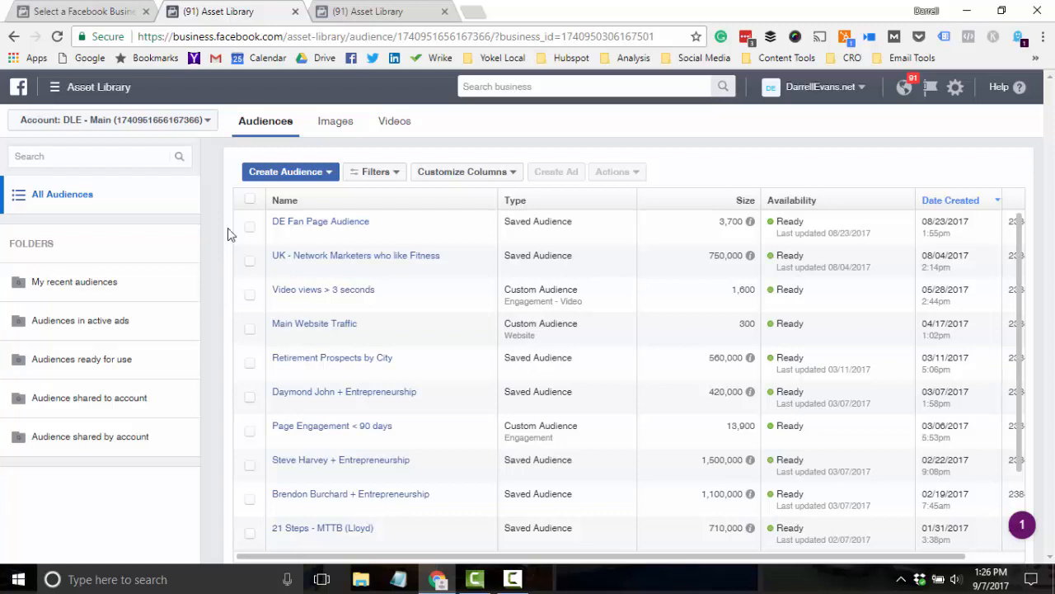
Step: Open the audience creation choices and start a new Custom Audience
left_click(334, 177)
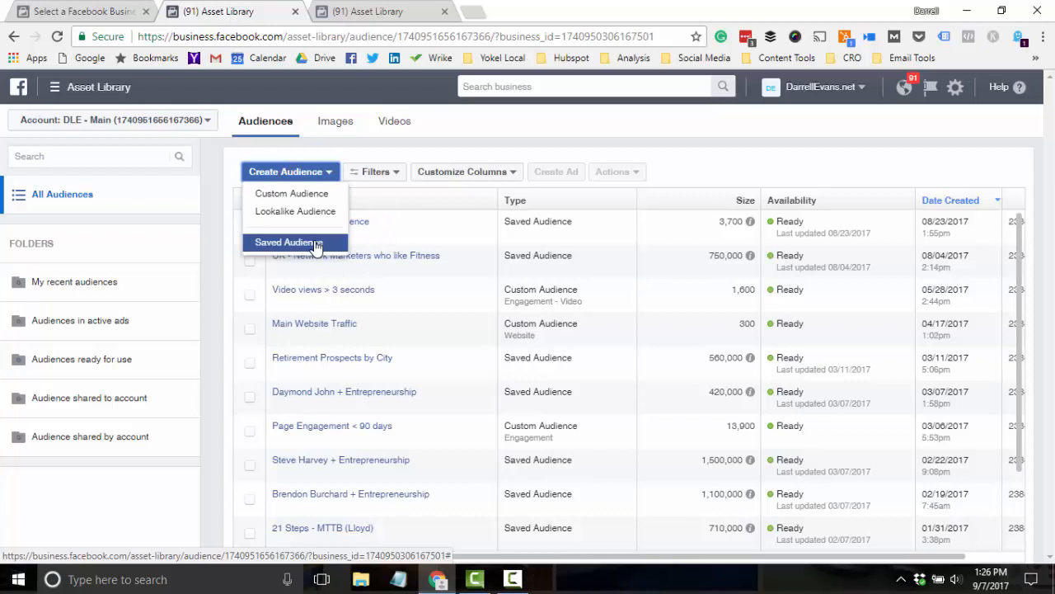
left_click(304, 198)
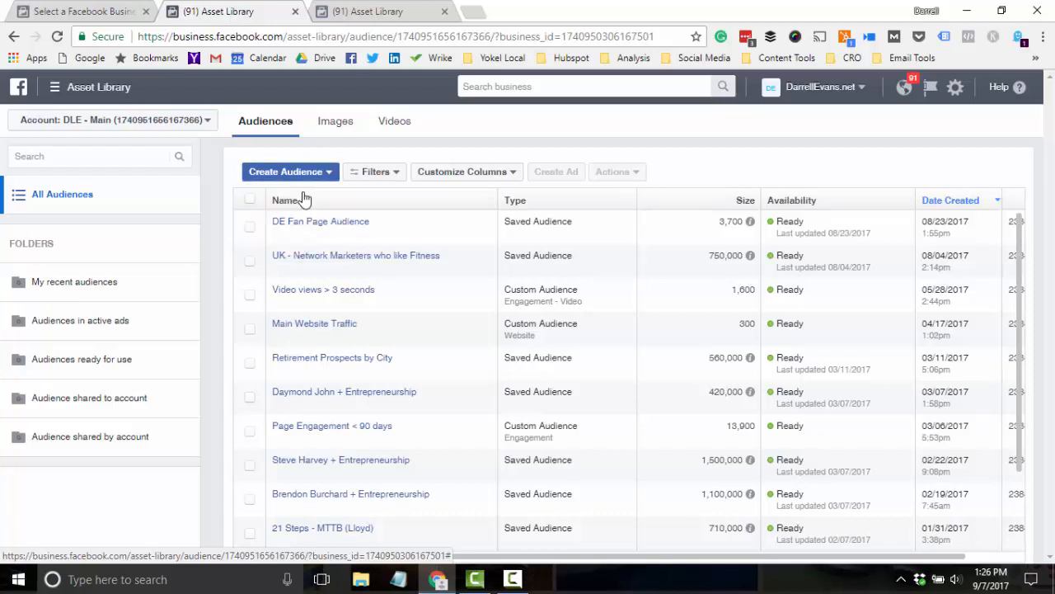
left_click(316, 177)
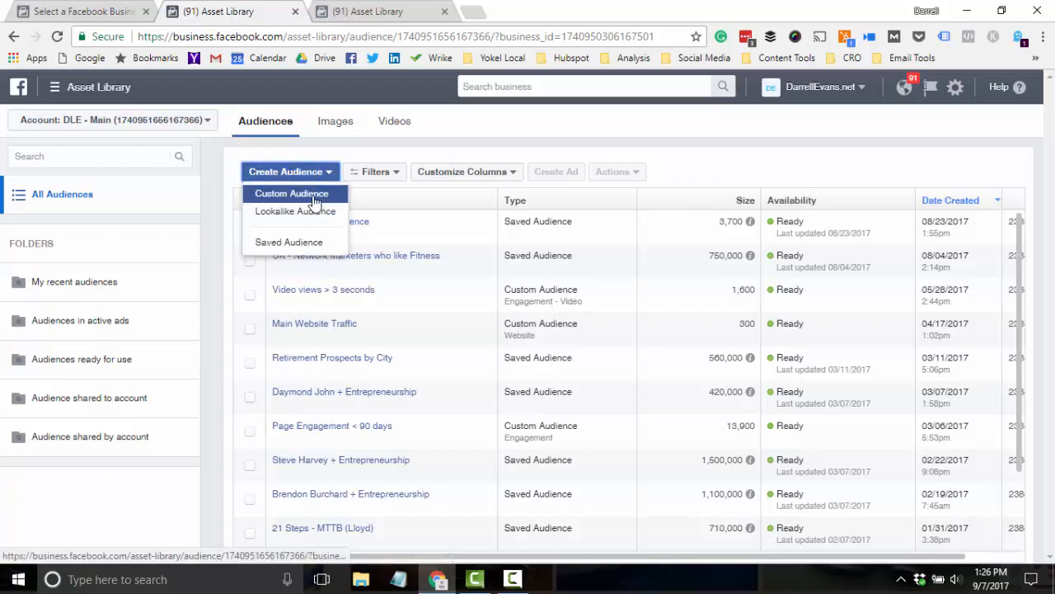
left_click(309, 197)
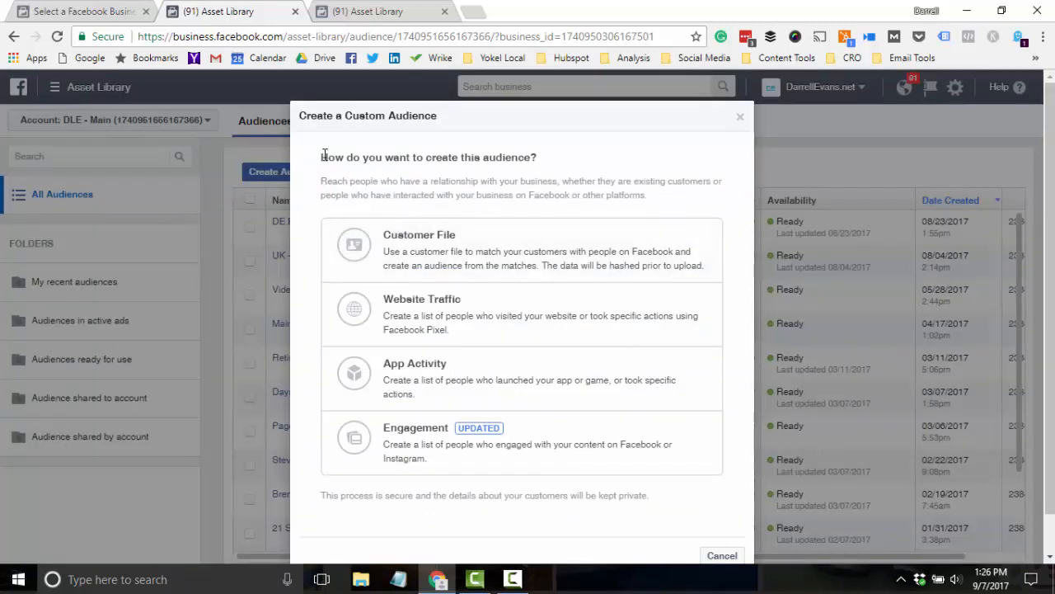
Step: Examine the Custom Audience sources, from Customer File through to Engagement
left_click_drag(322, 157, 543, 164)
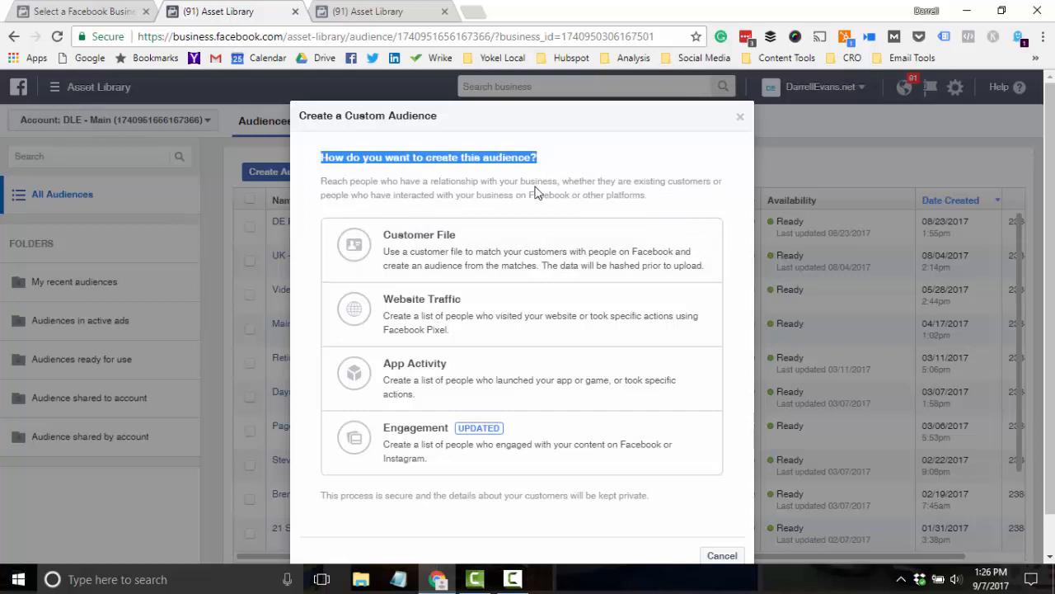
left_click(536, 185)
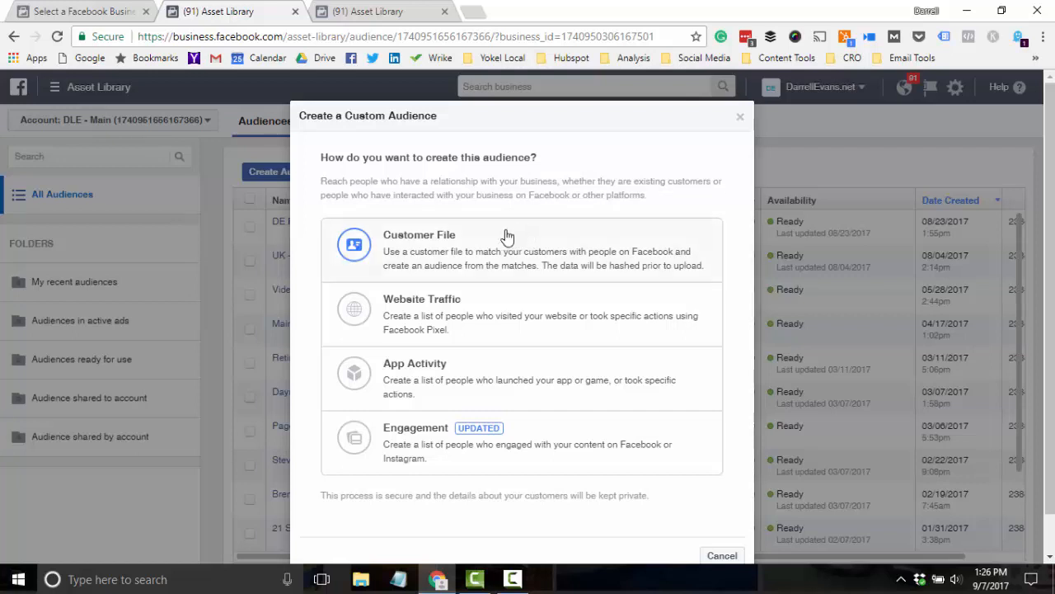
left_click(470, 251)
left_click(471, 251)
left_click(427, 250)
left_click(427, 249)
left_click(439, 250)
left_click(440, 249)
left_click(479, 248)
left_click(480, 248)
left_click(516, 439)
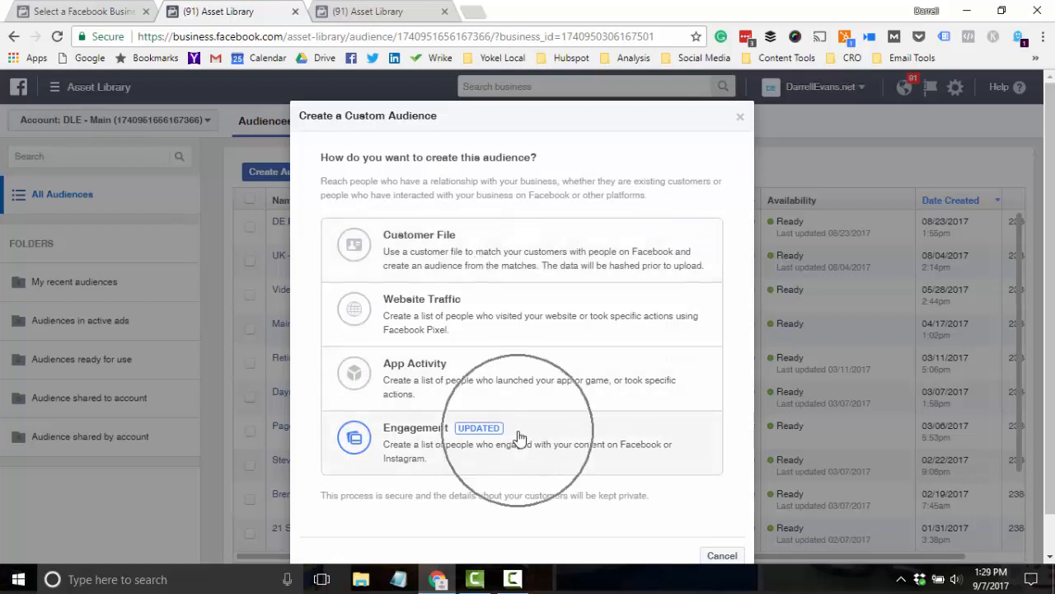
Step: View the visitor criteria for a Website Traffic custom audience and close the dialog without creating it
left_click(492, 317)
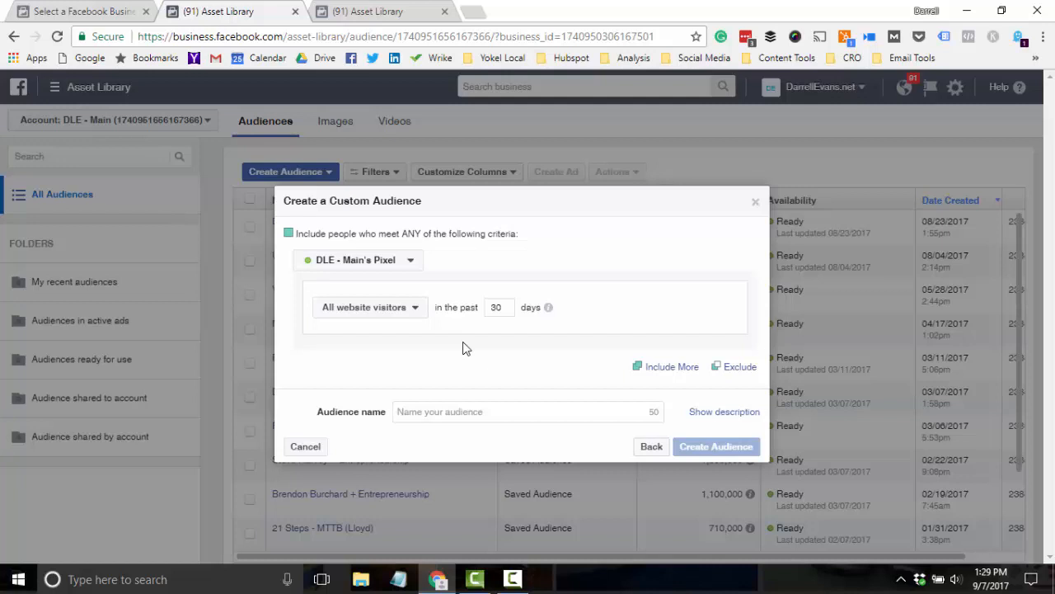
left_click(369, 269)
left_click(417, 317)
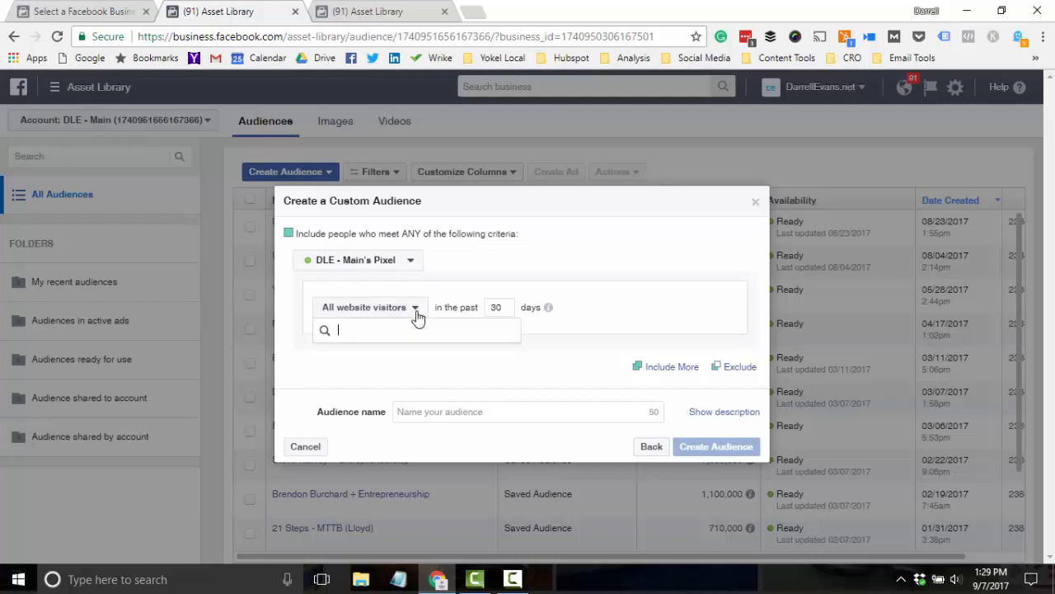
left_click(380, 317)
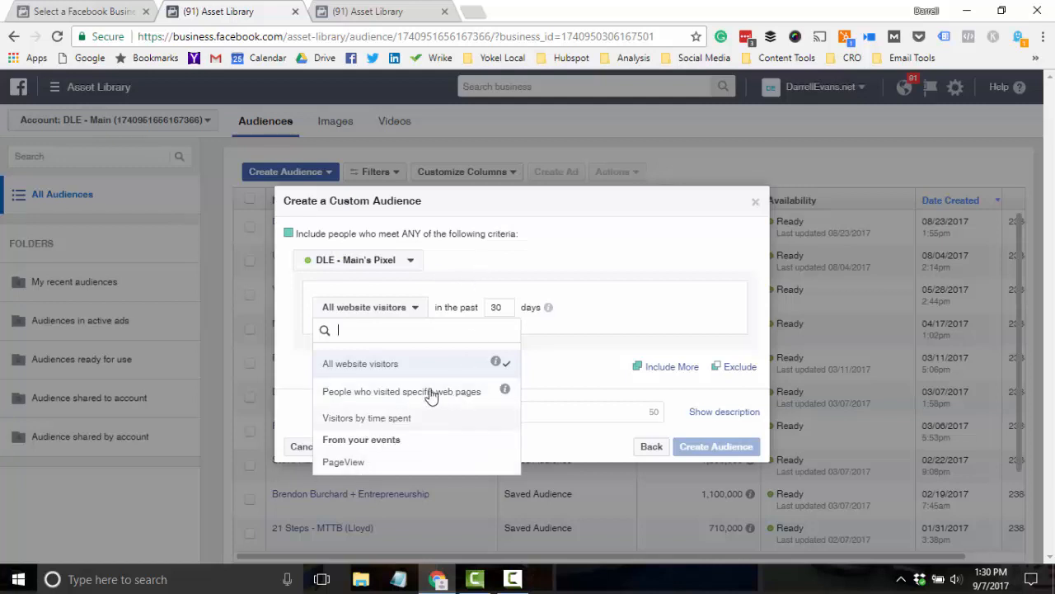
left_click(583, 290)
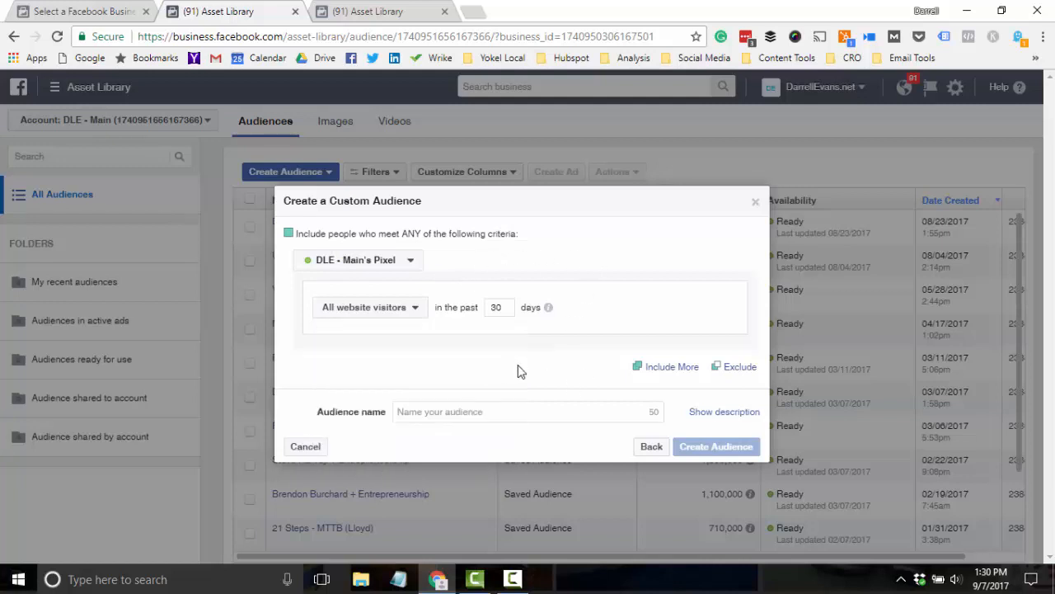
left_click(757, 207)
Step: Start another Custom Audience and choose Engagement as its source
left_click(325, 171)
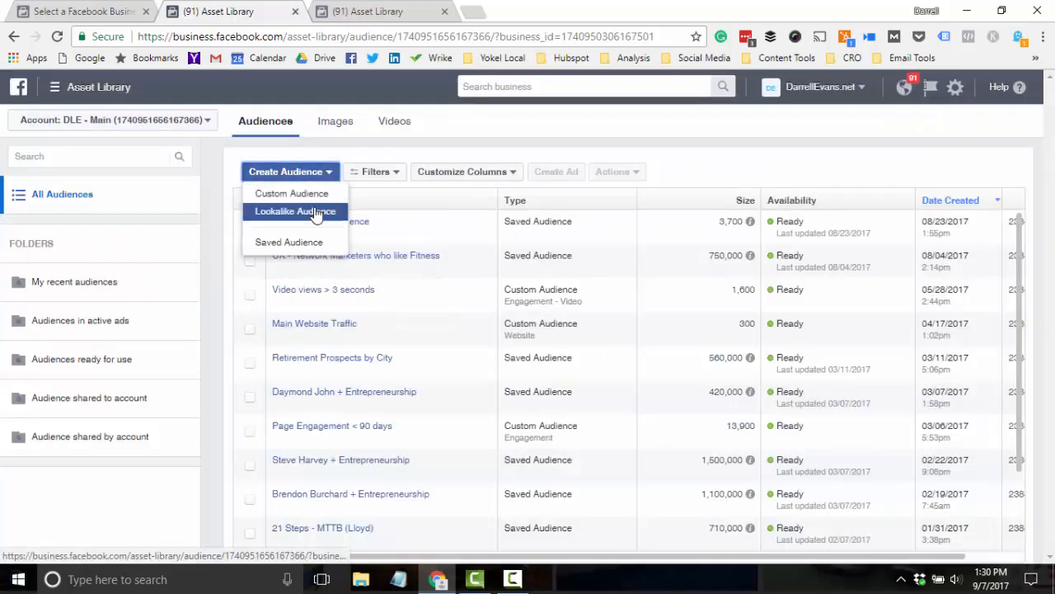
left_click(296, 194)
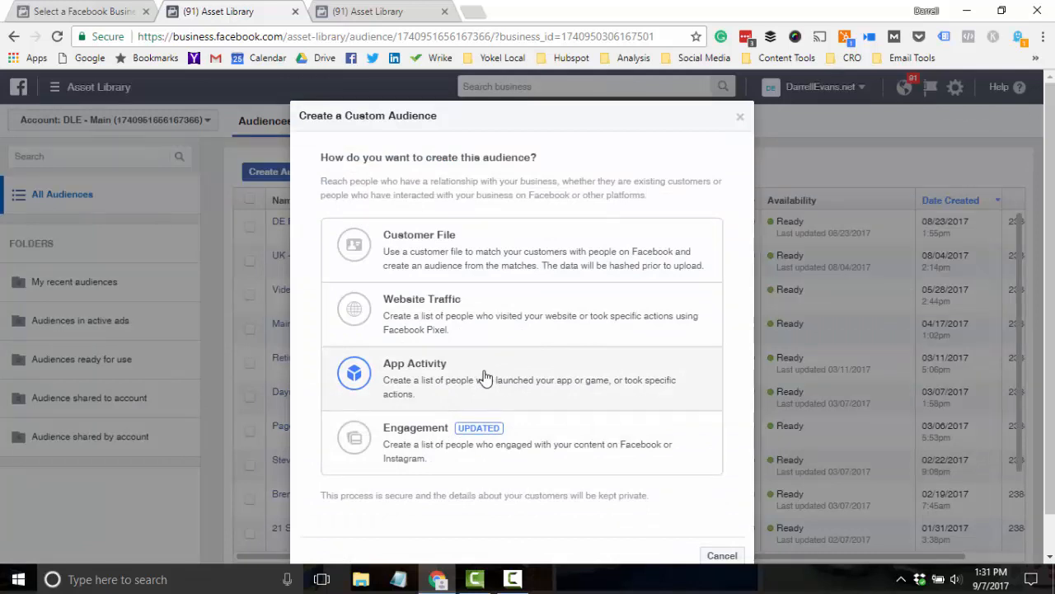
left_click(513, 442)
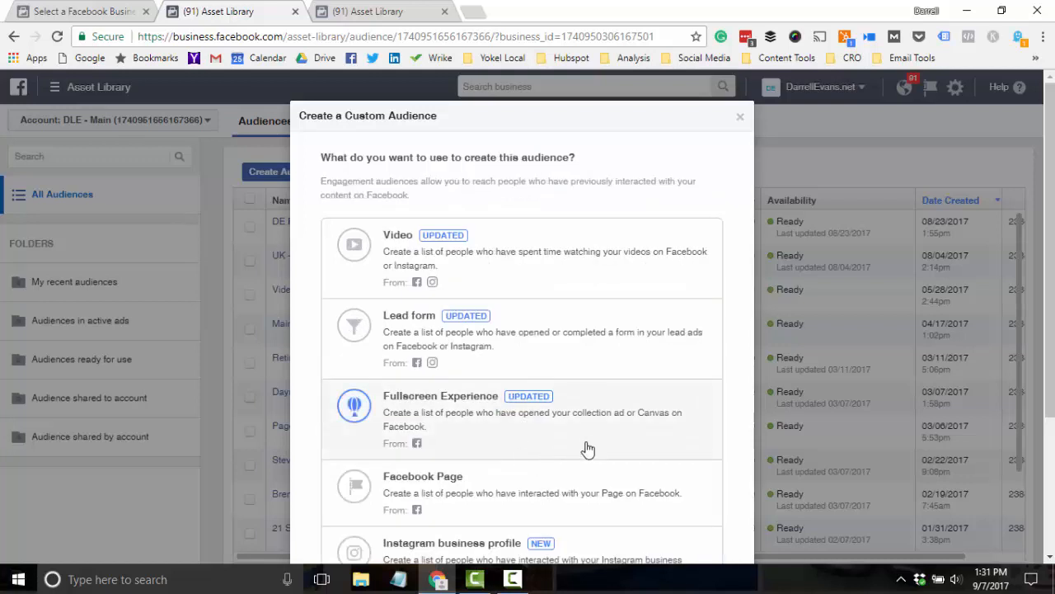
Step: Examine the engagement source types, focusing on Video, Lead form and Fullscreen Experience
scroll(590, 447, "down", 1)
scroll(591, 445, "down", 1)
scroll(594, 443, "up", 1)
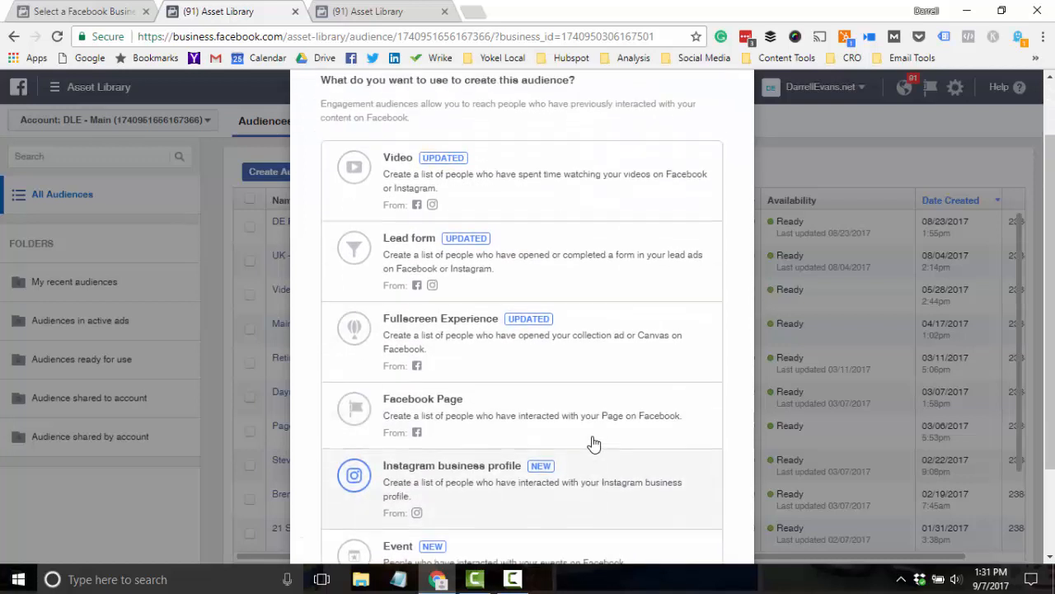
scroll(592, 444, "down", 1)
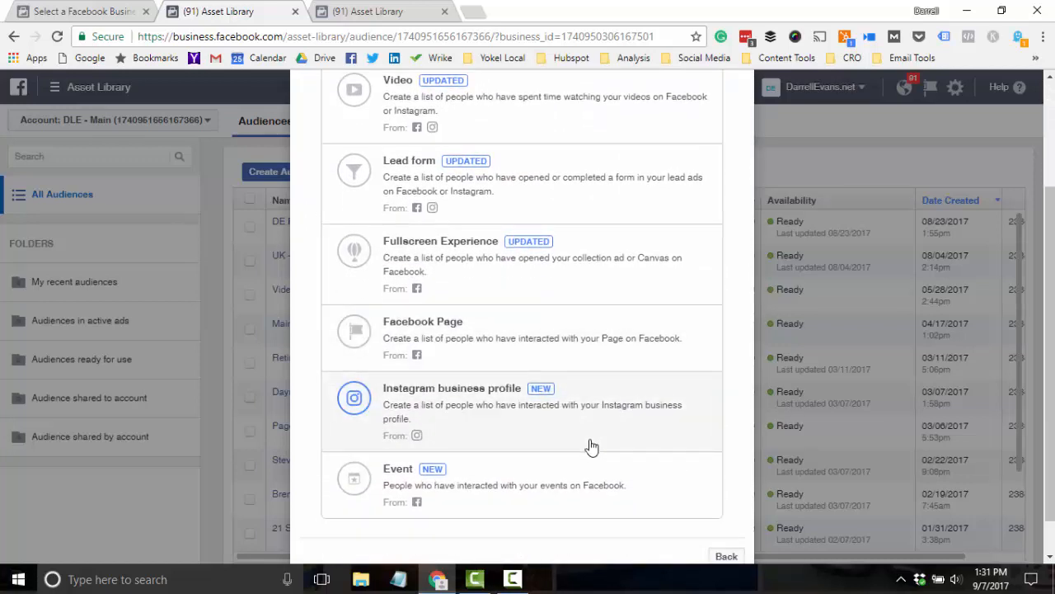
scroll(600, 440, "up", 1)
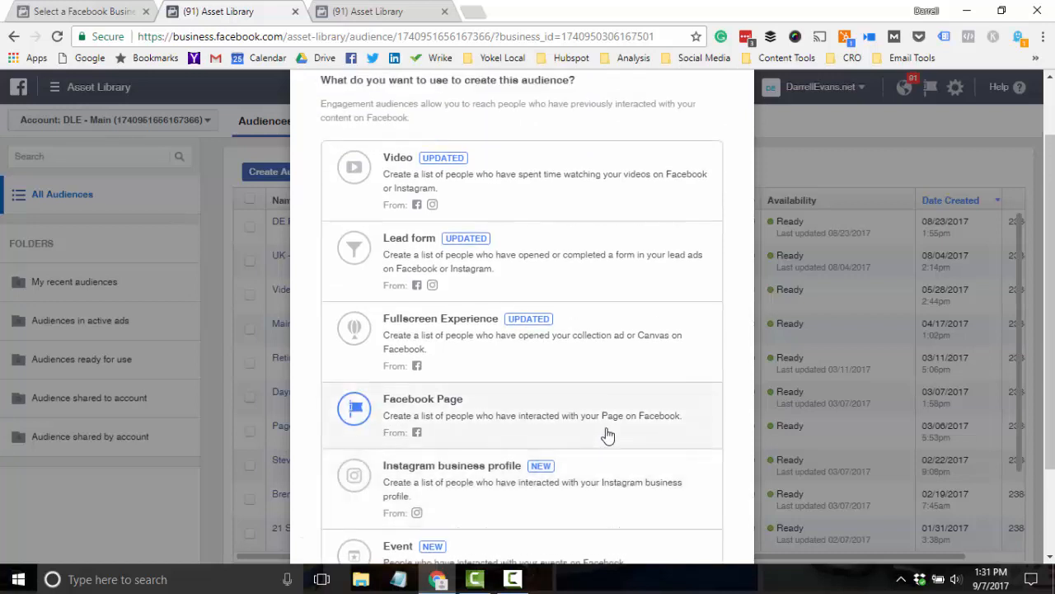
scroll(603, 435, "down", 1)
scroll(604, 439, "up", 1)
key("ctrl")
key("ctrl")
key("ctrl")
key("ctrl")
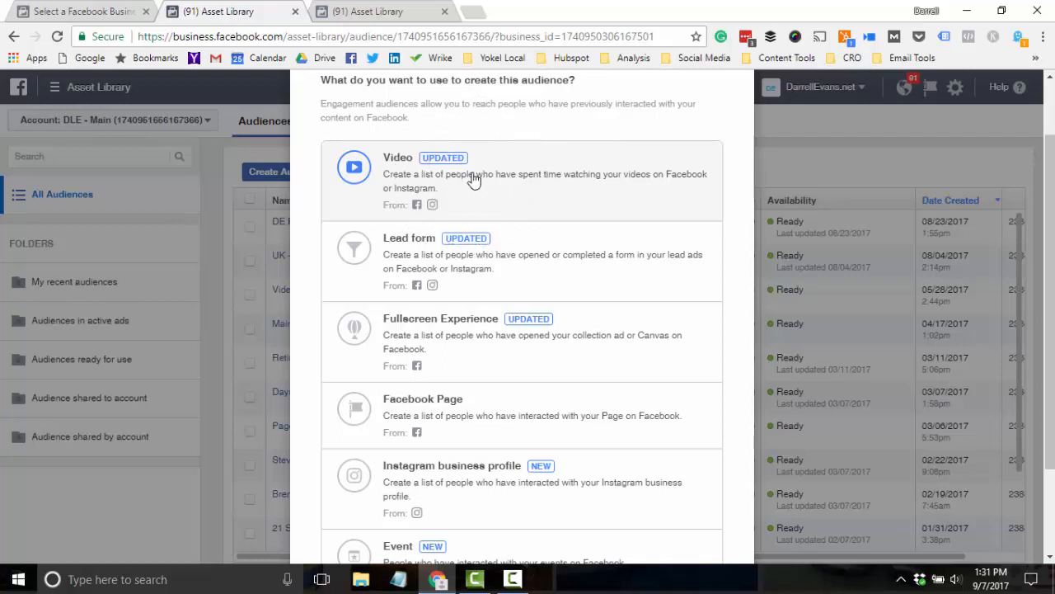
key("ctrl")
key("ctrl")
key("ctrl")
key("ctrl")
key("ctrl")
key("ctrl")
key("ctrl")
key("ctrl")
key("ctrl")
key("ctrl")
key("ctrl")
key("ctrl")
key("ctrl")
key("ctrl")
key("ctrl")
key("ctrl")
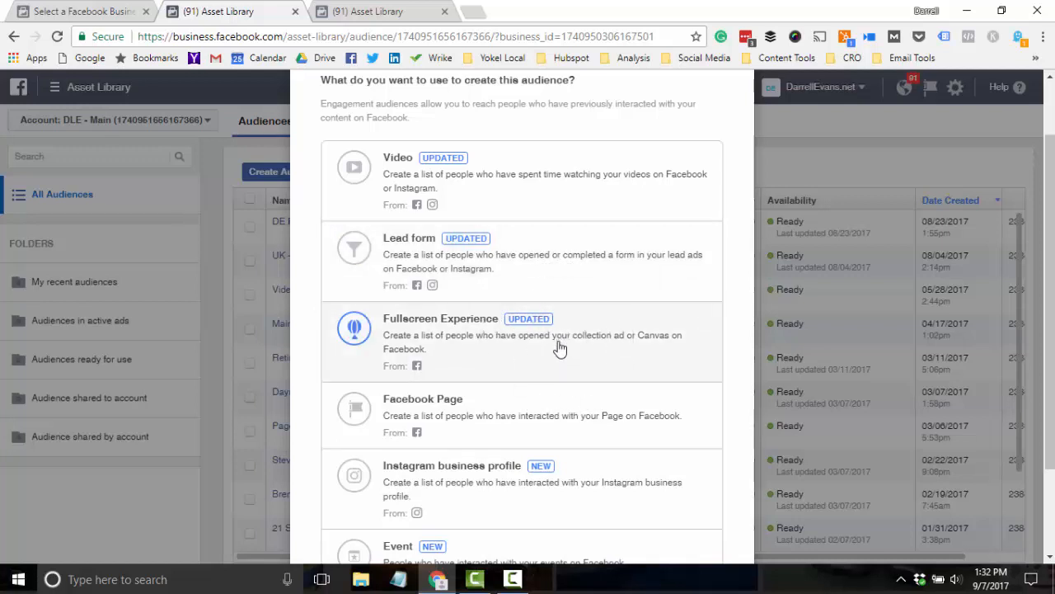
Step: Examine the Facebook Page, Instagram business profile and Event engagement sources
scroll(559, 348, "down", 2)
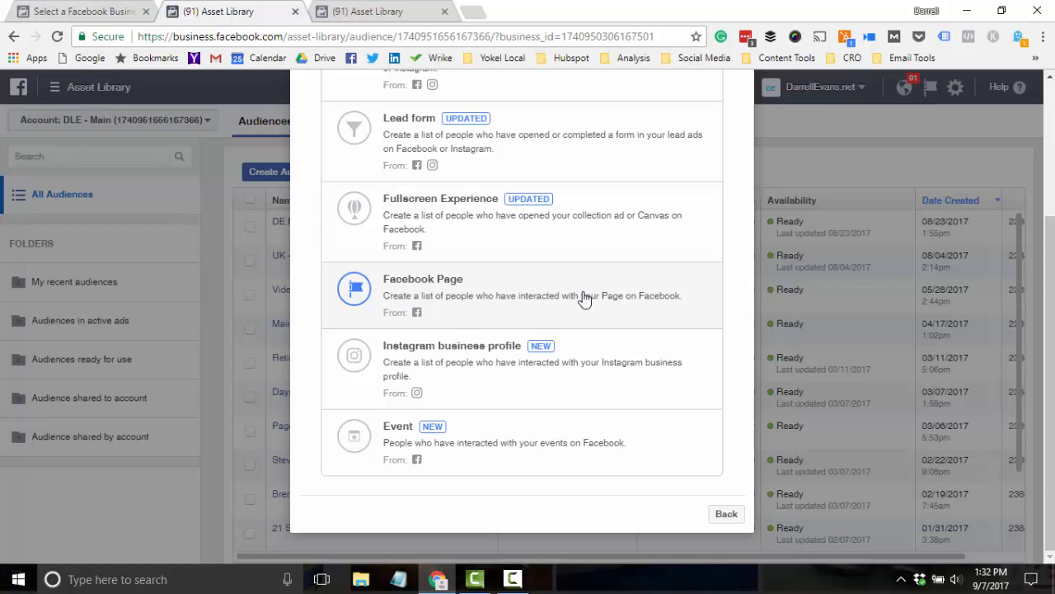
left_click(487, 304)
key("ctrl")
key("ctrl")
key("ctrl")
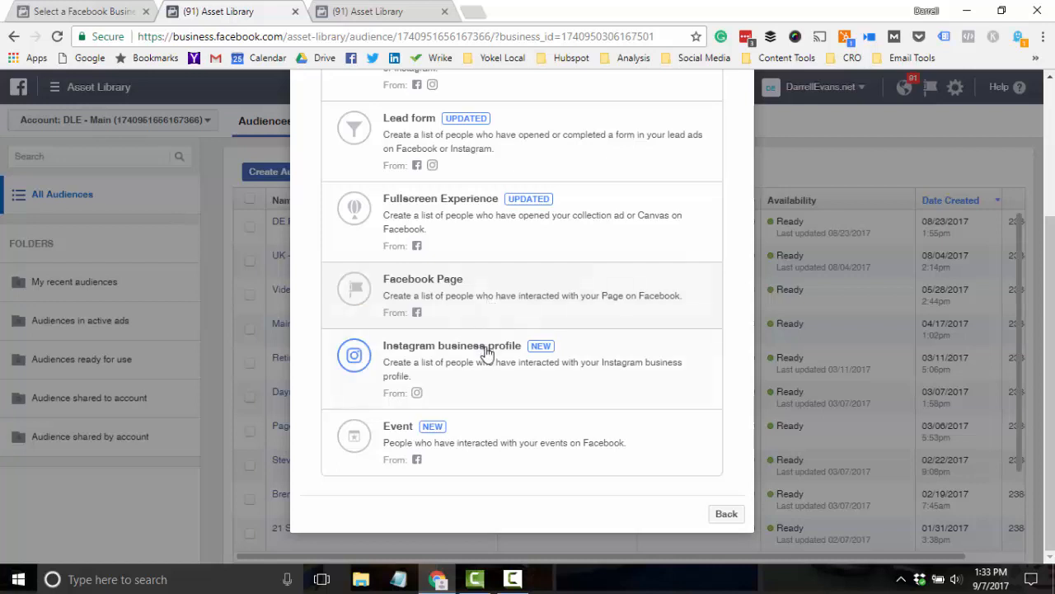
left_click(494, 372)
left_click(495, 372)
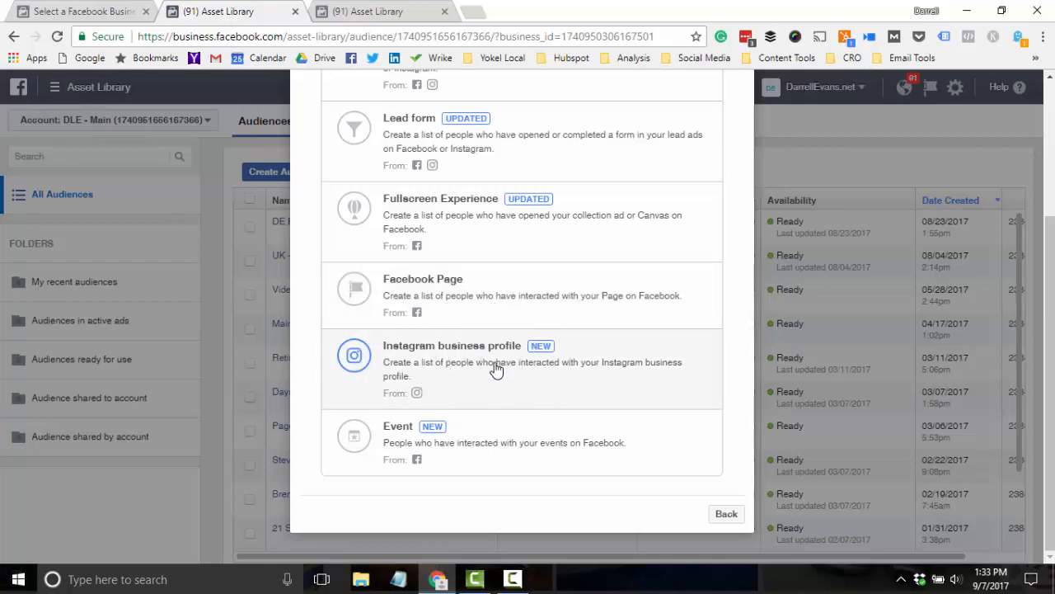
left_click(535, 343)
left_click(509, 381)
left_click(442, 376)
left_click(470, 456)
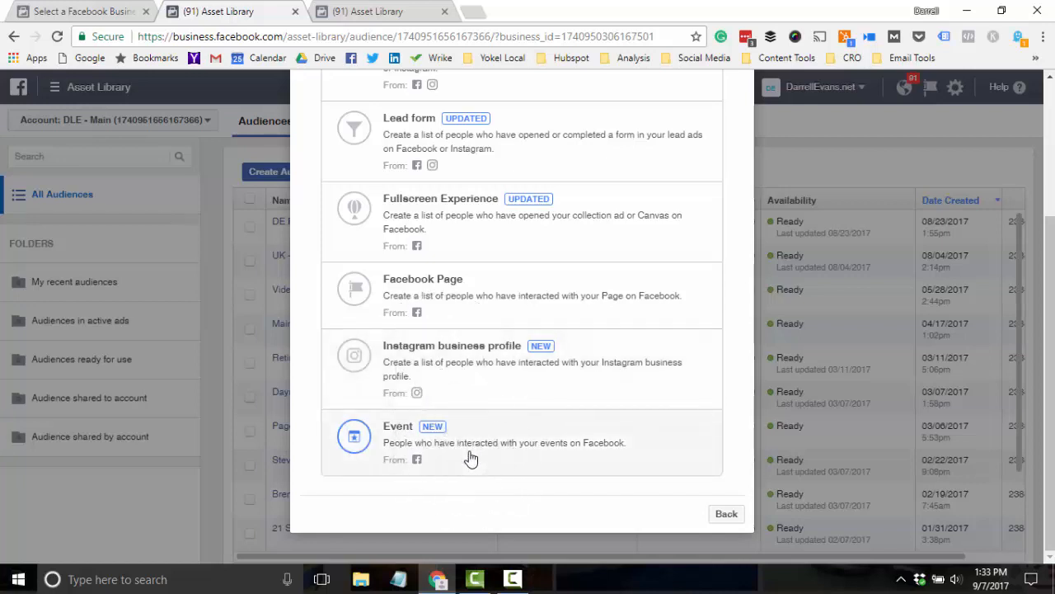
key("ctrl")
scroll(560, 355, "up", 3)
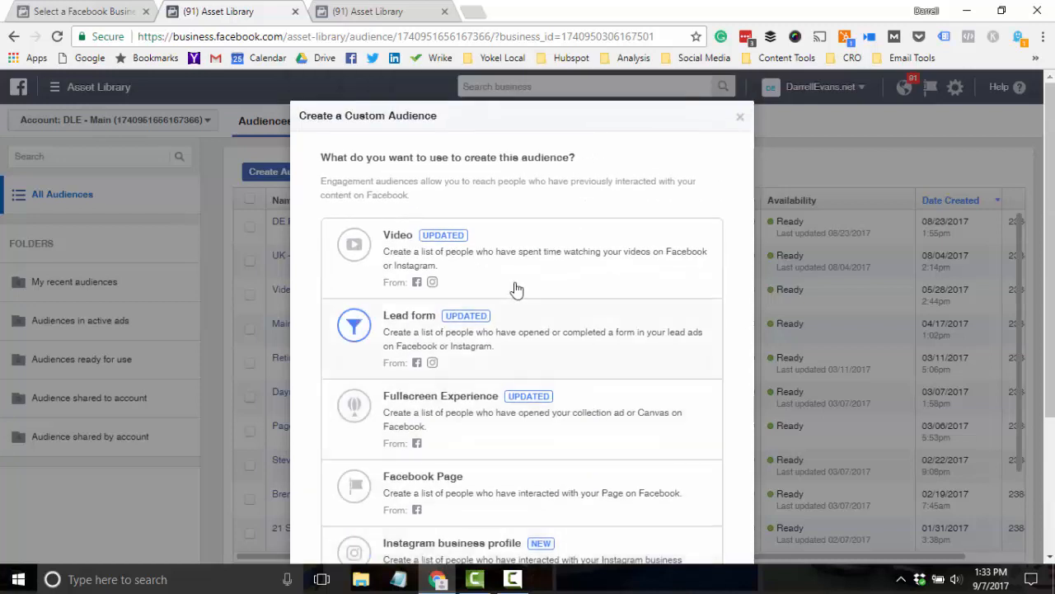
scroll(660, 385, "down", 3)
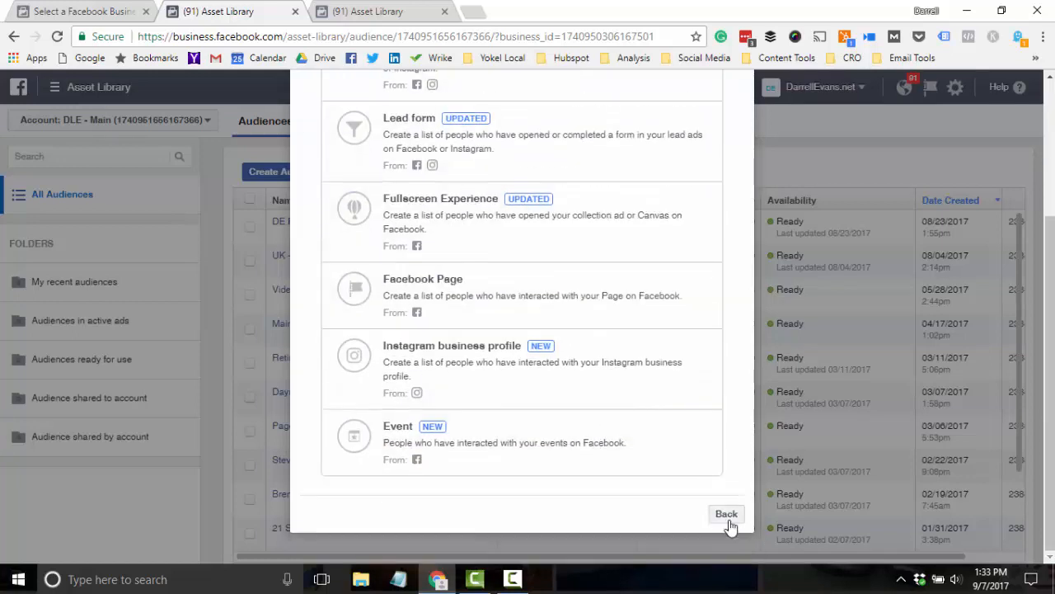
Step: Return to the main Custom Audience source choices, dismiss the Event tip and cancel the dialog
left_click(727, 519)
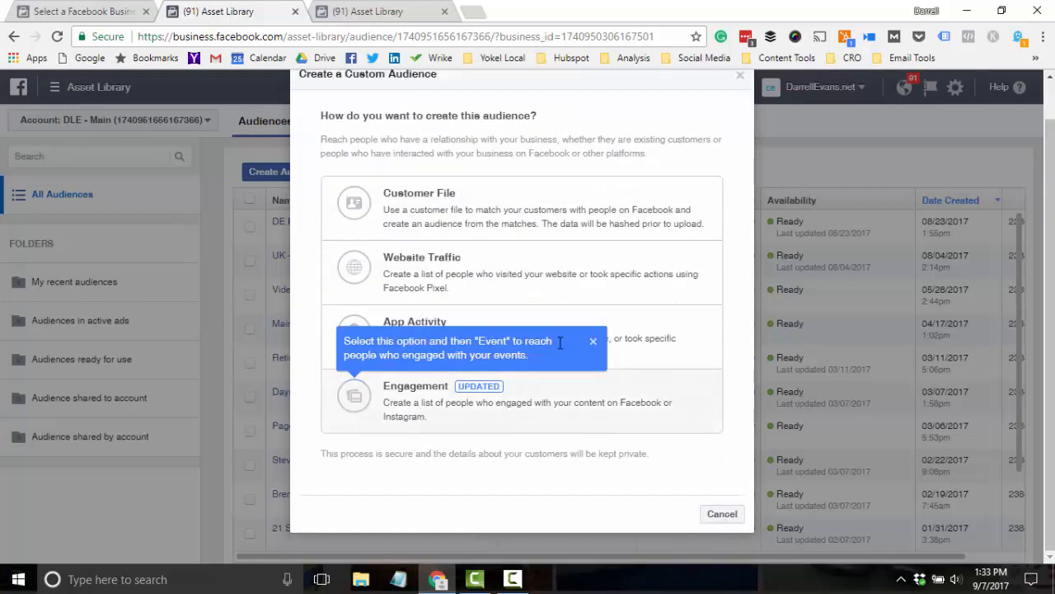
left_click(593, 340)
left_click(502, 404)
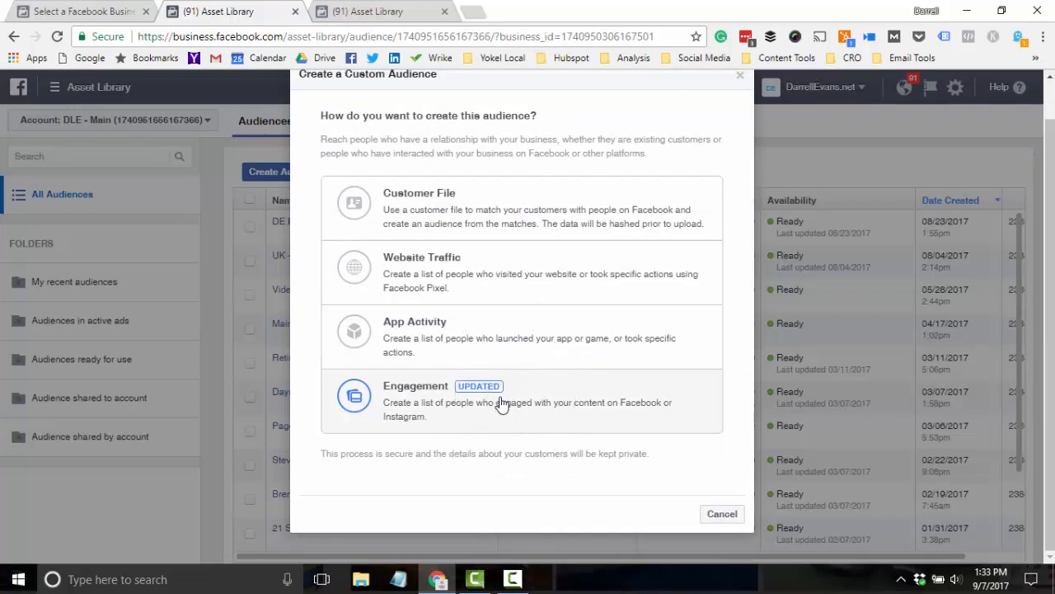
left_click(726, 515)
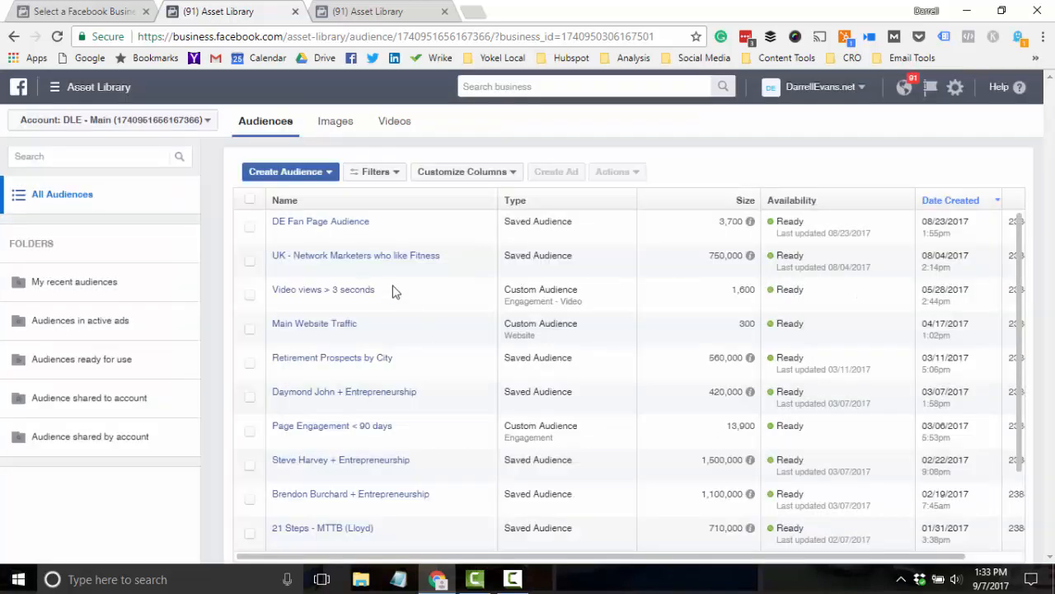
Step: Start a Lookalike Audience and set its source to the account owner's Page
left_click(305, 172)
left_click(307, 213)
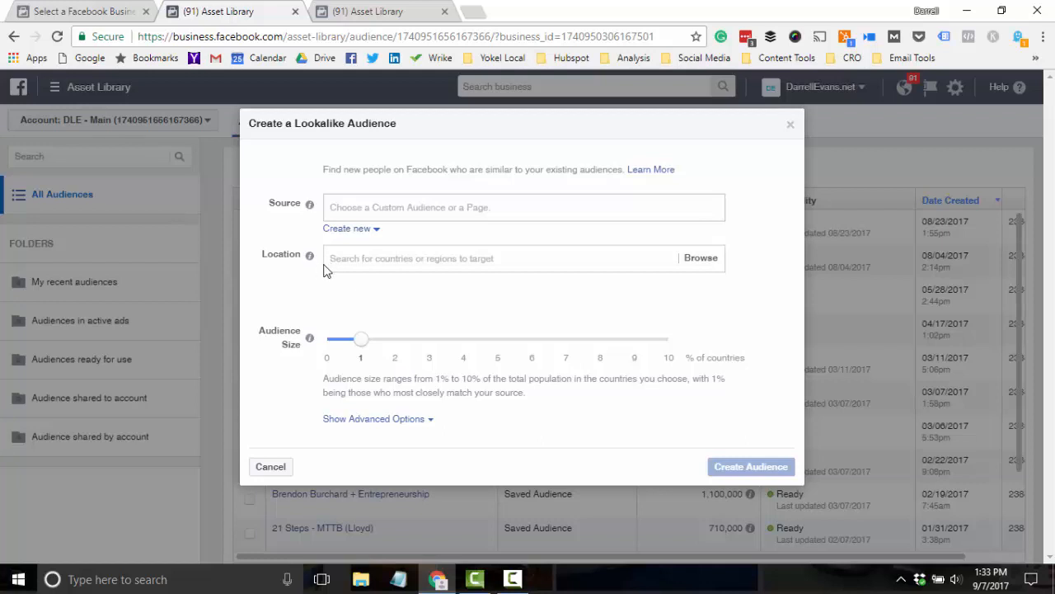
left_click(368, 208)
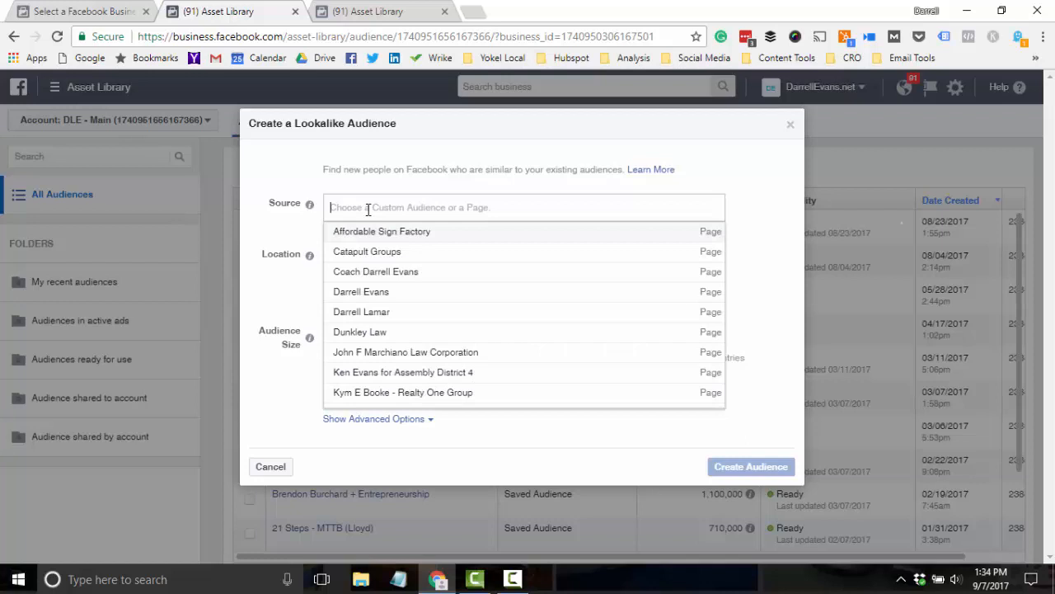
left_click(368, 293)
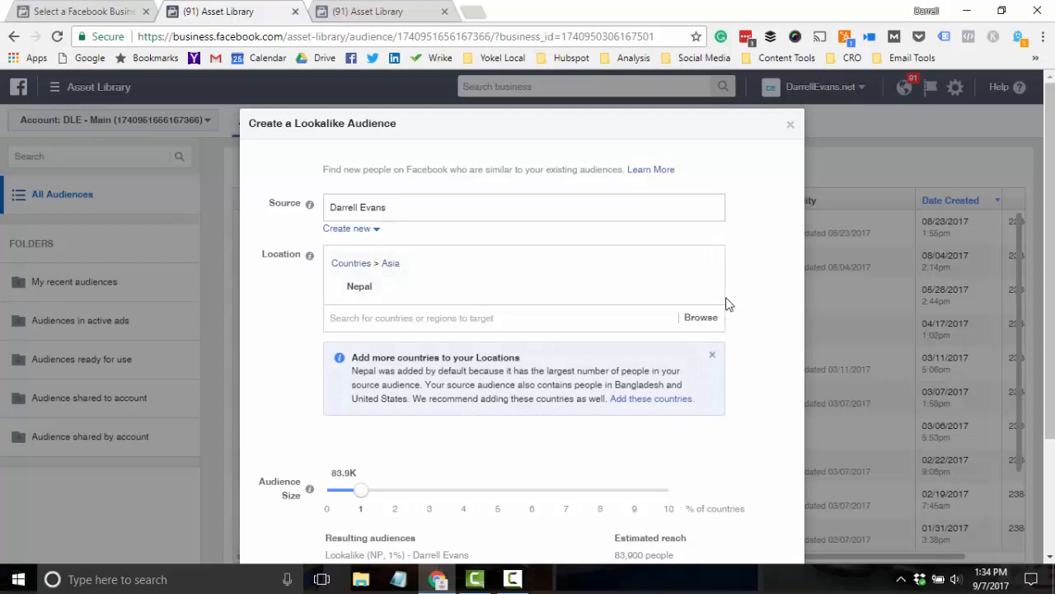
Step: Replace Nepal with the United States as the Lookalike Audience's target location
left_click(704, 263)
left_click(415, 258)
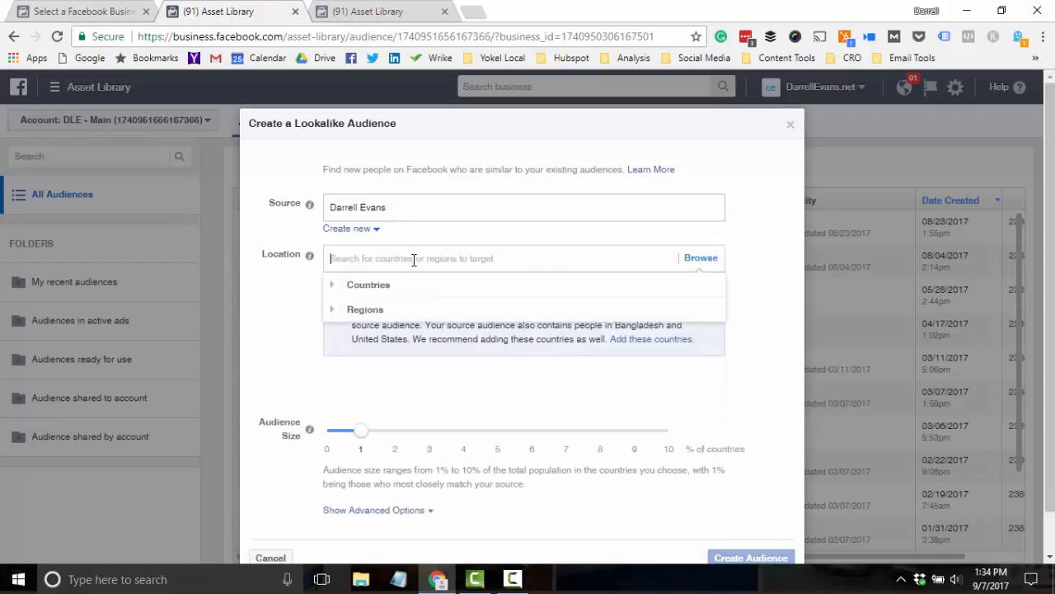
type("united")
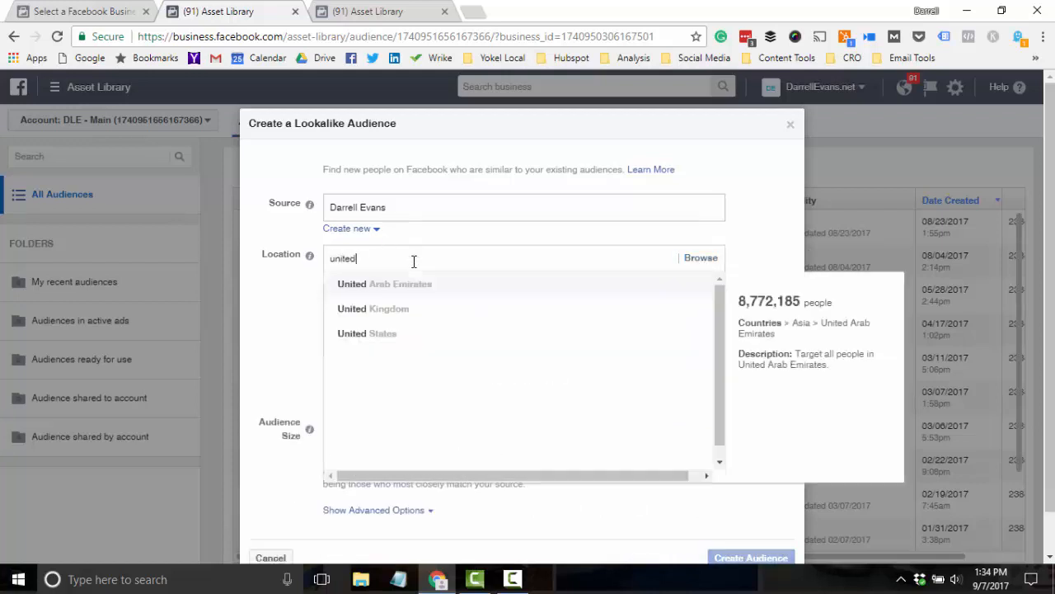
left_click(377, 335)
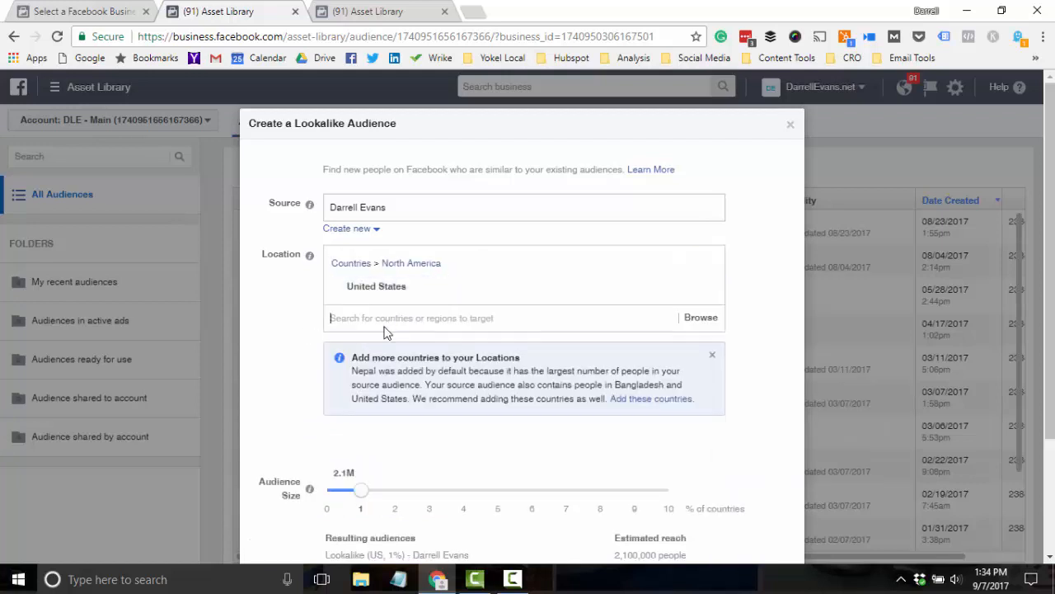
Step: Examine the Lookalike Audience's source, location and audience size settings for the United States
scroll(388, 331, "down", 1)
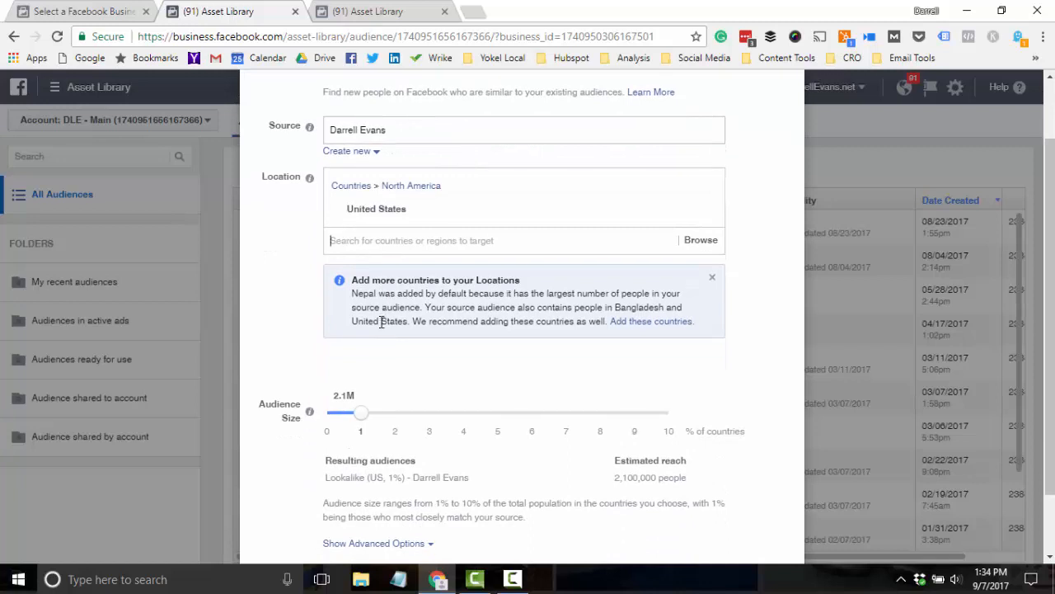
scroll(373, 334, "down", 1)
scroll(373, 334, "up", 2)
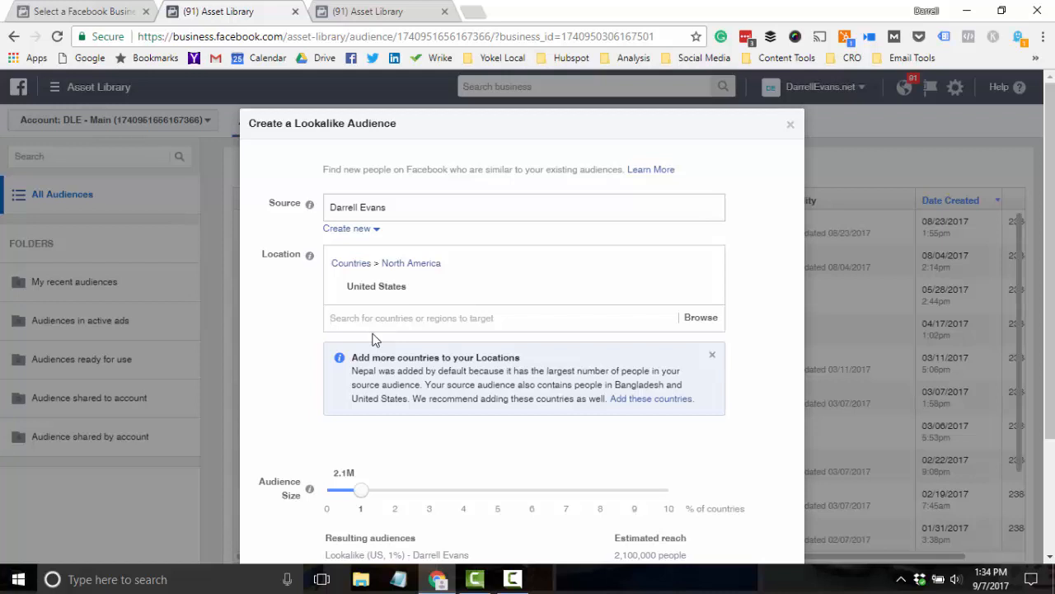
scroll(306, 356, "down", 2)
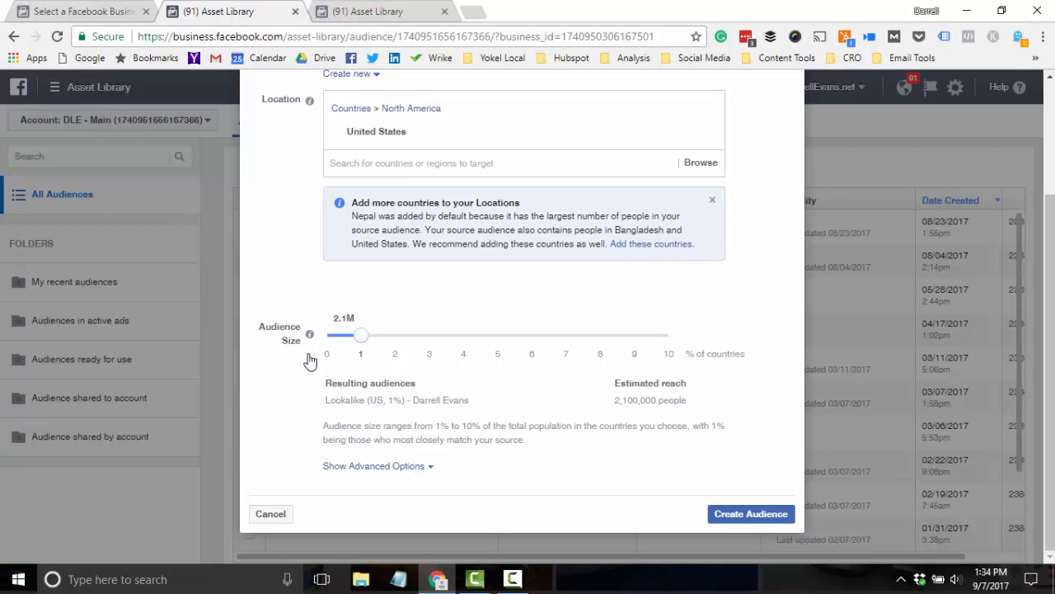
scroll(308, 358, "up", 1)
scroll(309, 361, "up", 1)
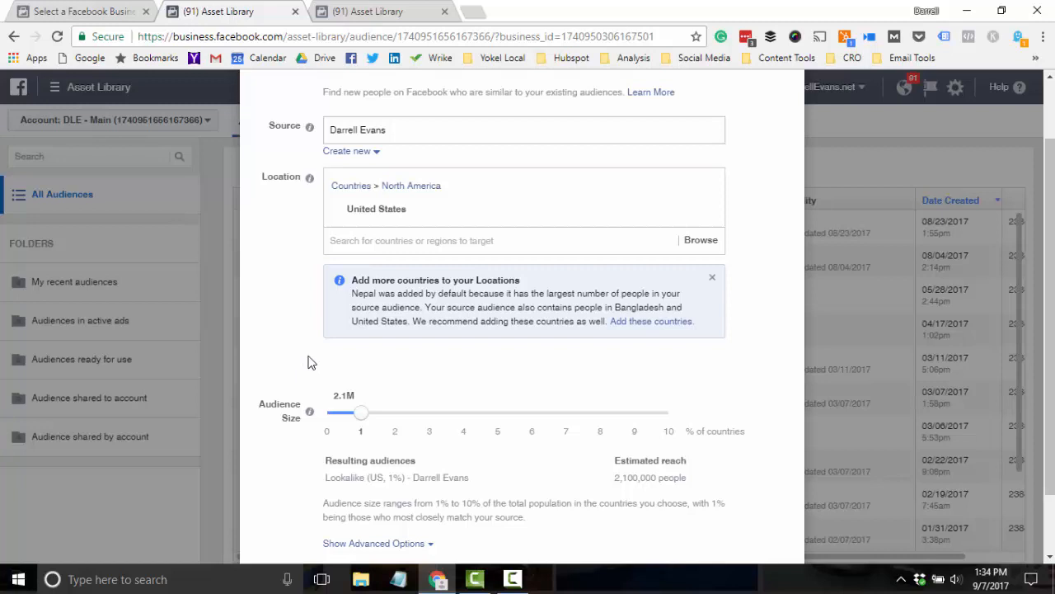
scroll(308, 363, "up", 1)
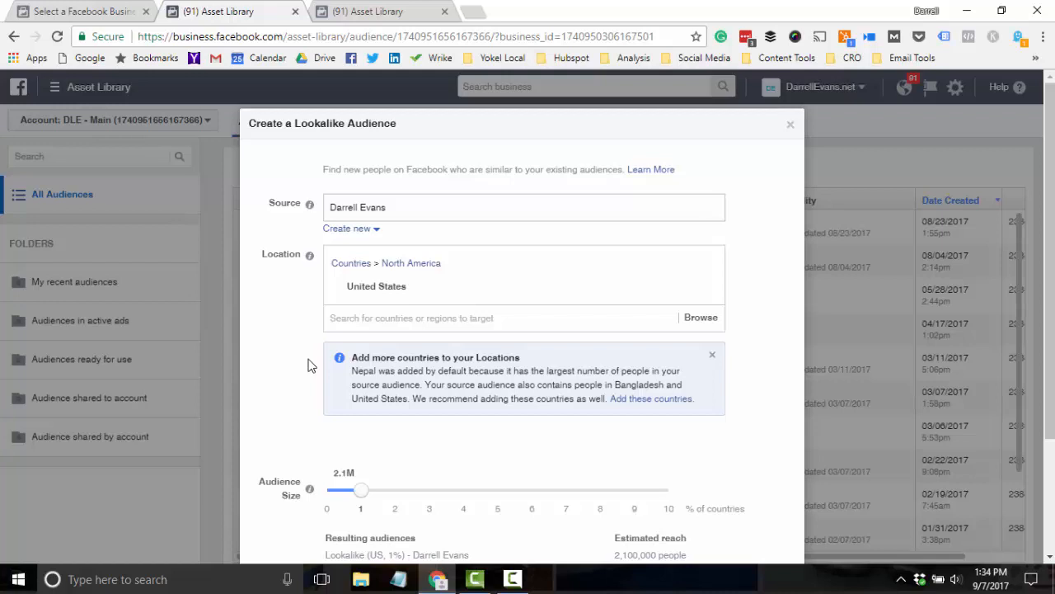
scroll(310, 366, "down", 1)
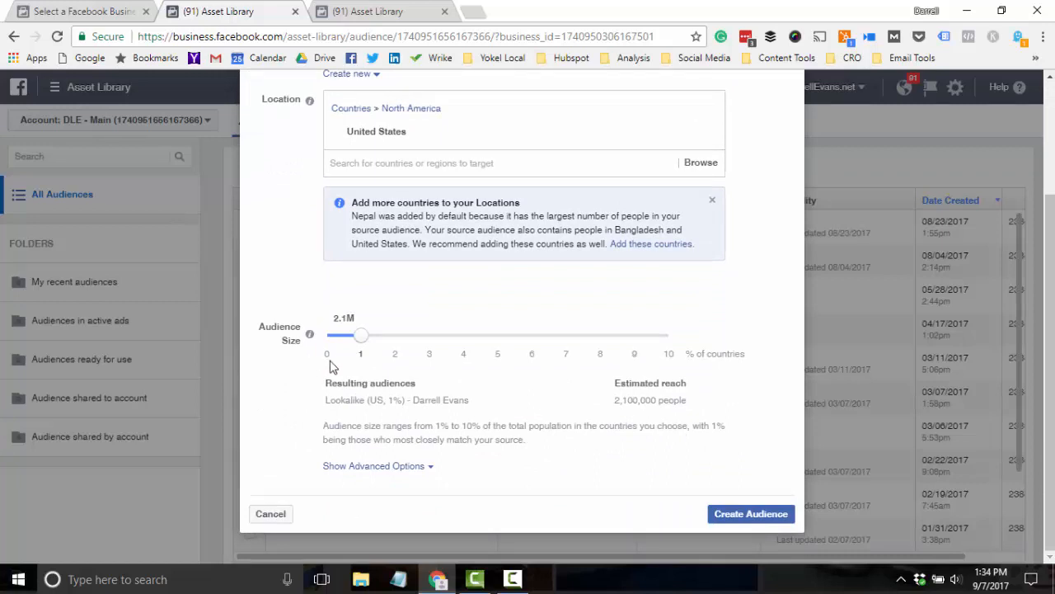
left_click_drag(334, 318, 353, 320)
scroll(276, 151, "up", 3)
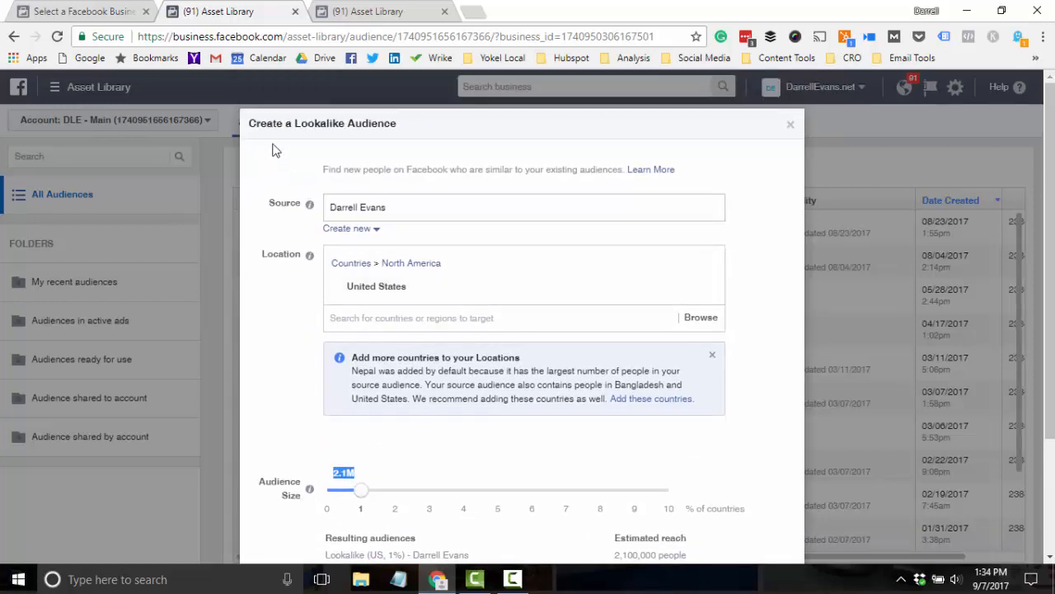
Step: Dismiss the tip recommending more countries for the Lookalike Audience's location
left_click_drag(295, 123, 400, 134)
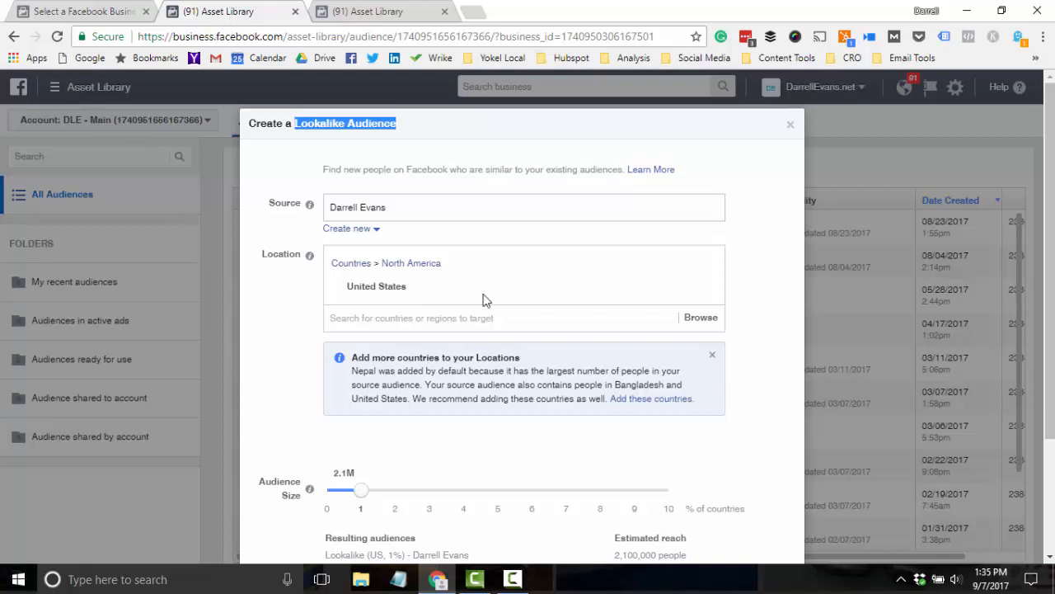
left_click(712, 355)
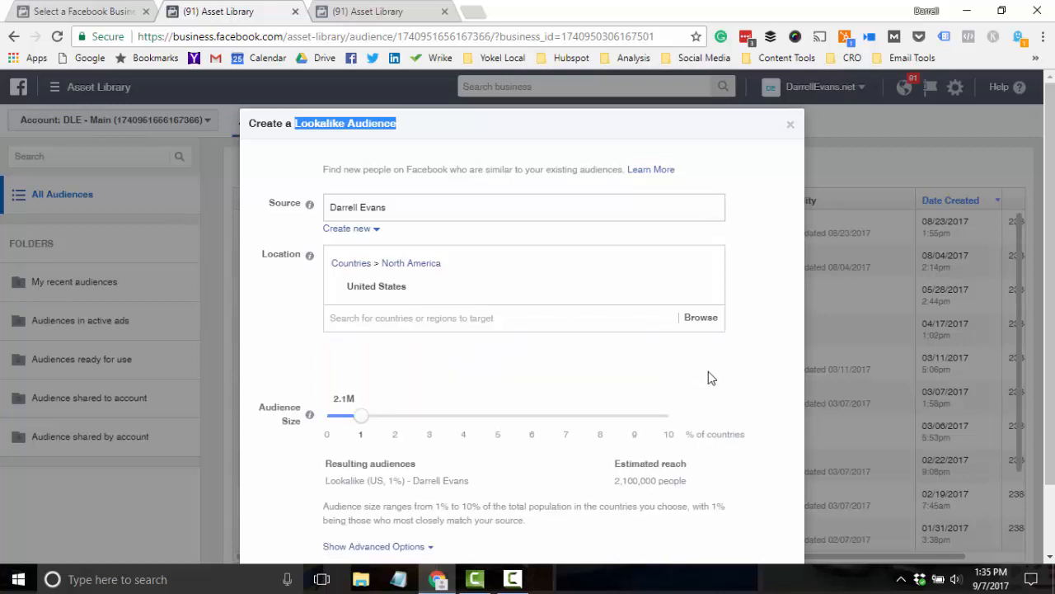
left_click(391, 171)
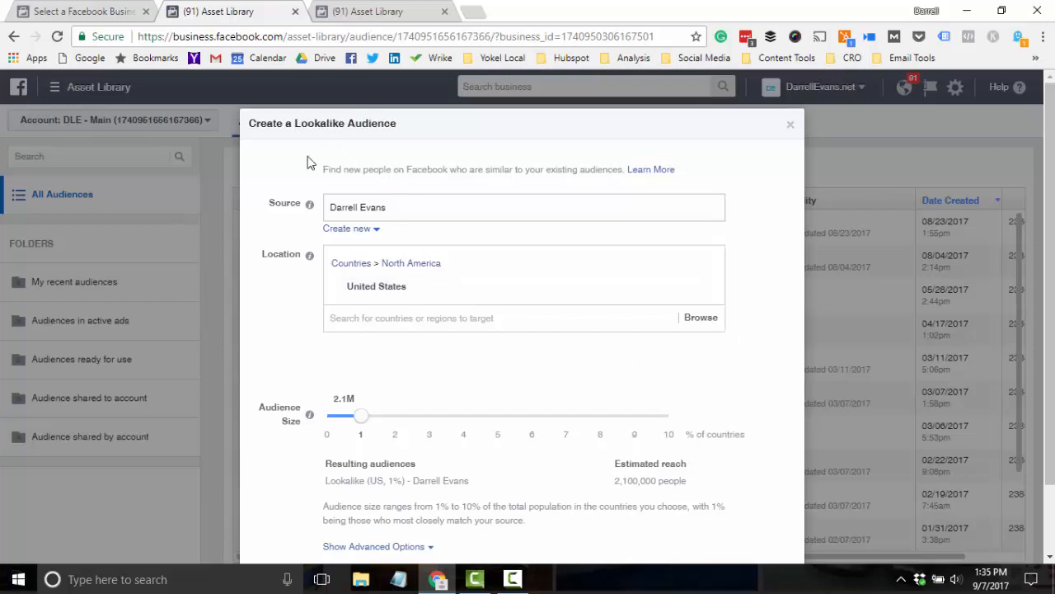
Step: Review the Lookalike Audience's settings again, focusing on the resulting audience and its estimated reach
scroll(430, 306, "down", 1)
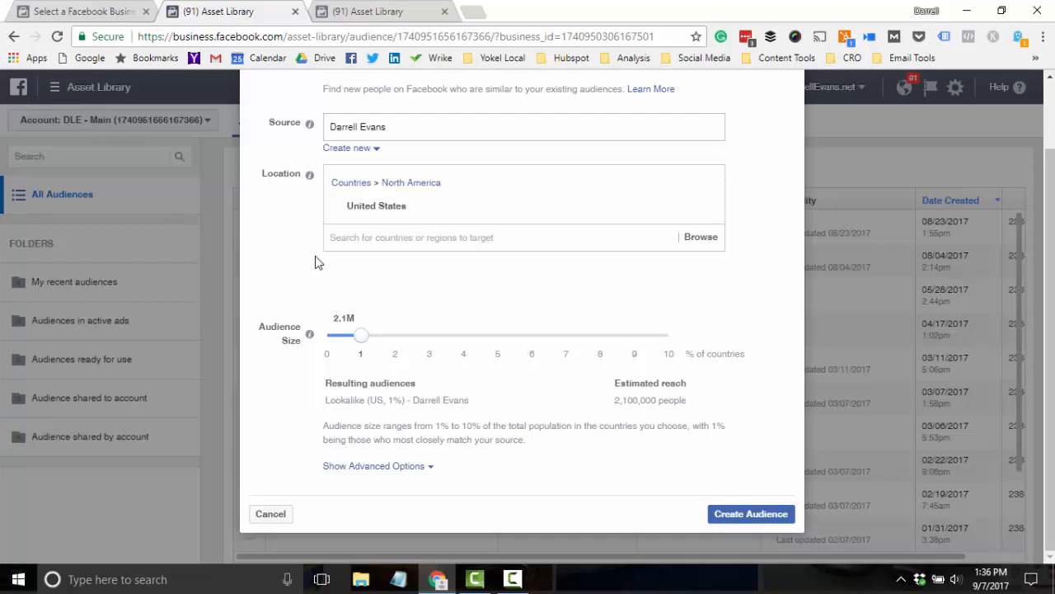
scroll(318, 263, "up", 1)
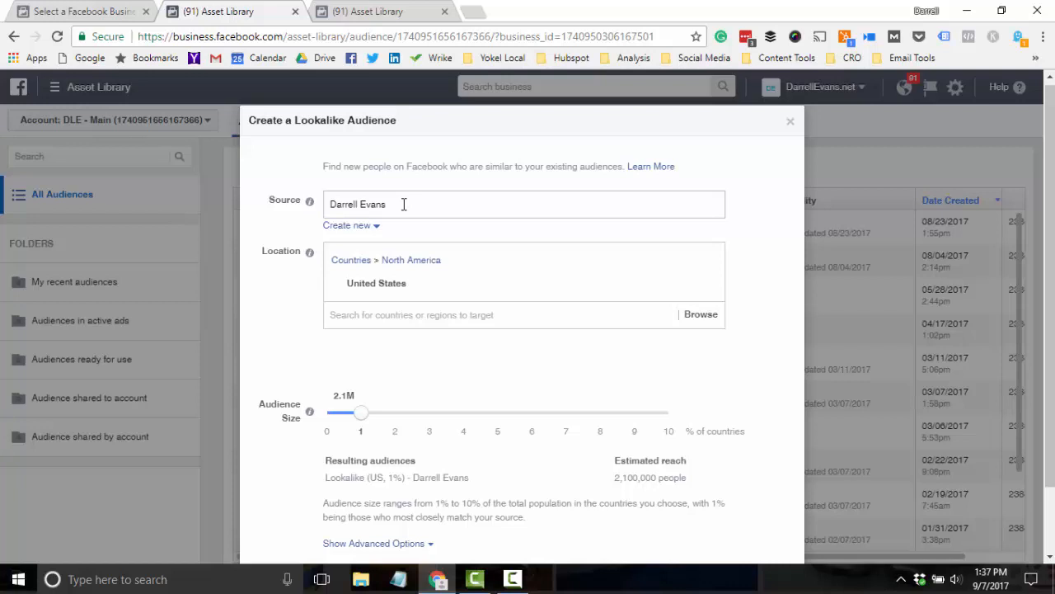
scroll(436, 271, "down", 1)
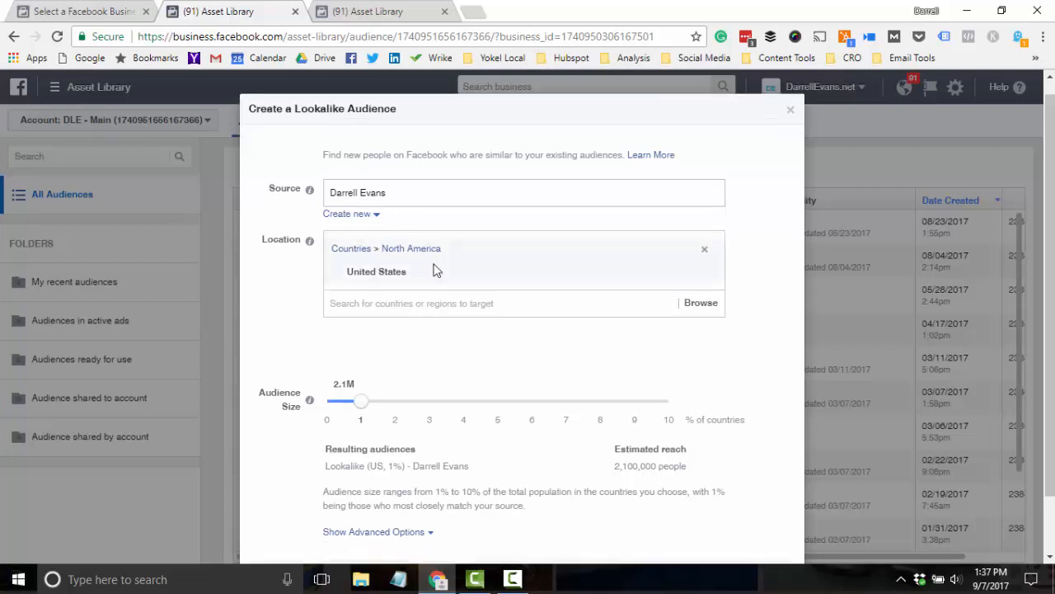
scroll(436, 272, "down", 1)
scroll(404, 314, "up", 1)
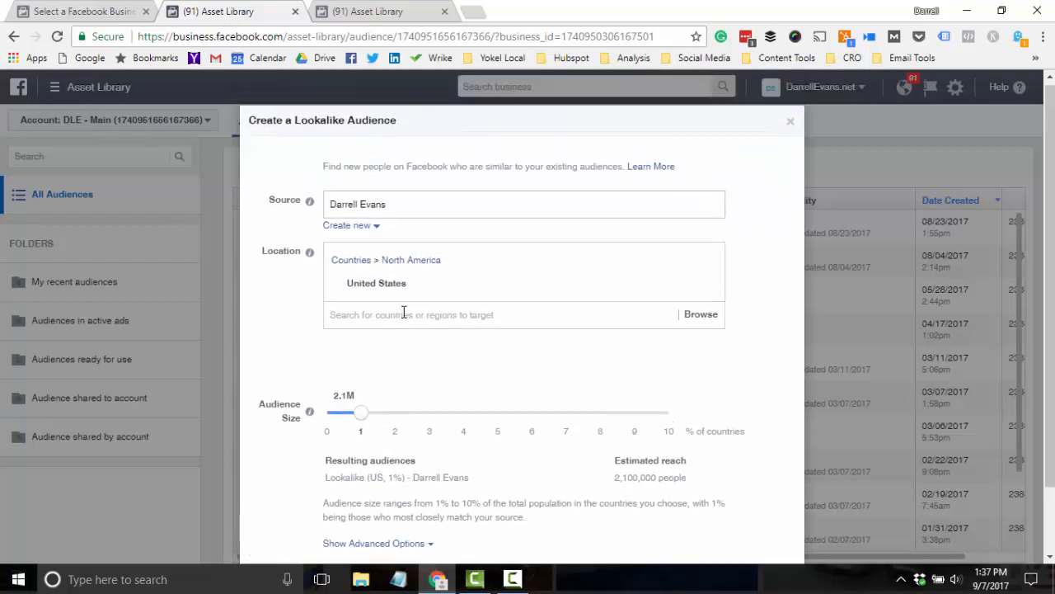
scroll(404, 314, "down", 1)
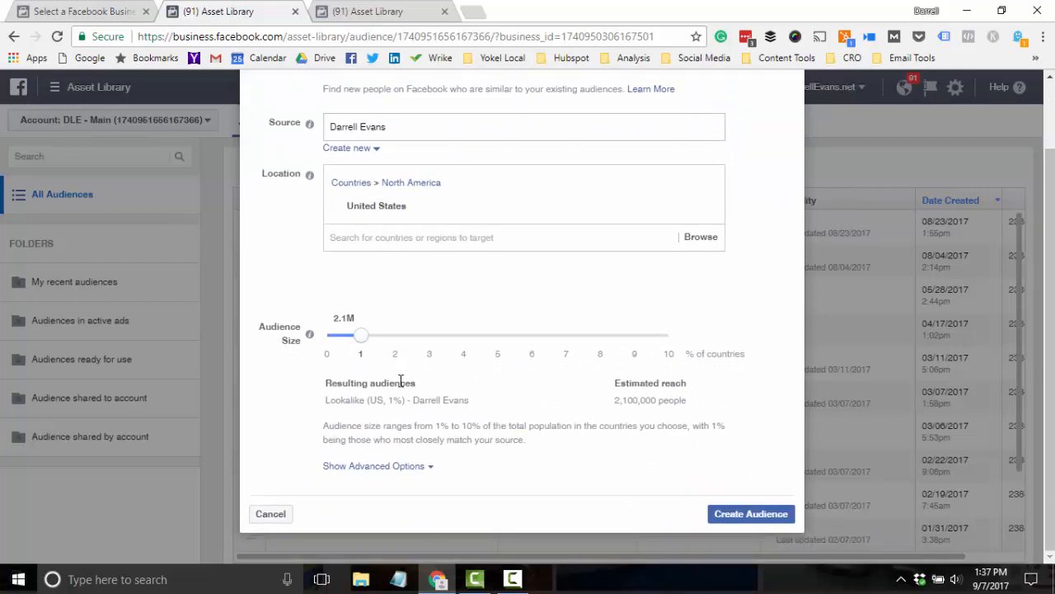
left_click_drag(326, 399, 475, 408)
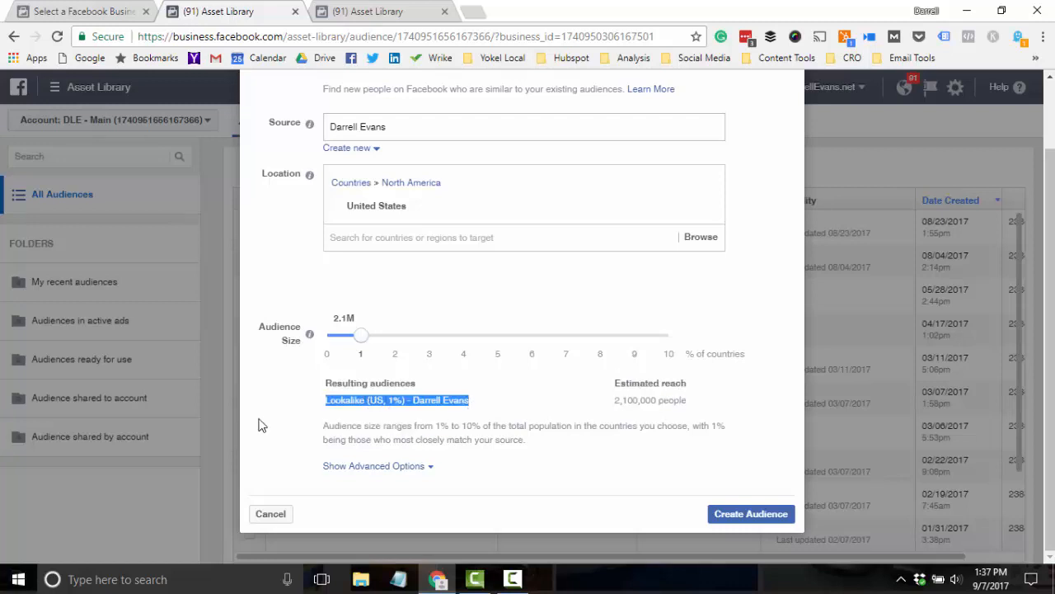
left_click(320, 412)
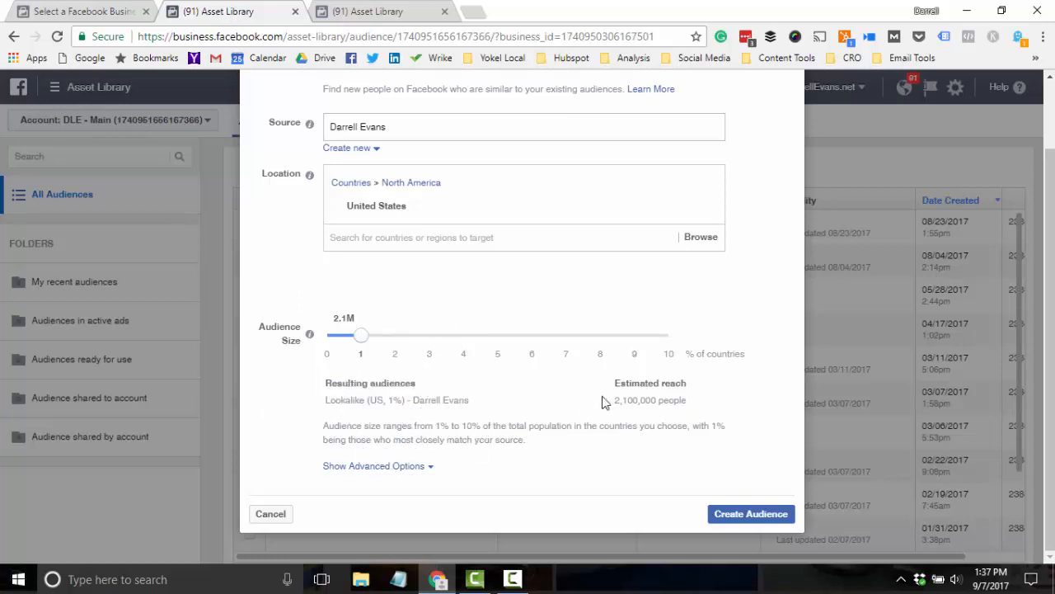
left_click_drag(615, 400, 684, 403)
Step: Try larger audience sizes, including 4%, to compare their estimated reach, and return the size to 1%
left_click(399, 345)
left_click(437, 346)
left_click(462, 353)
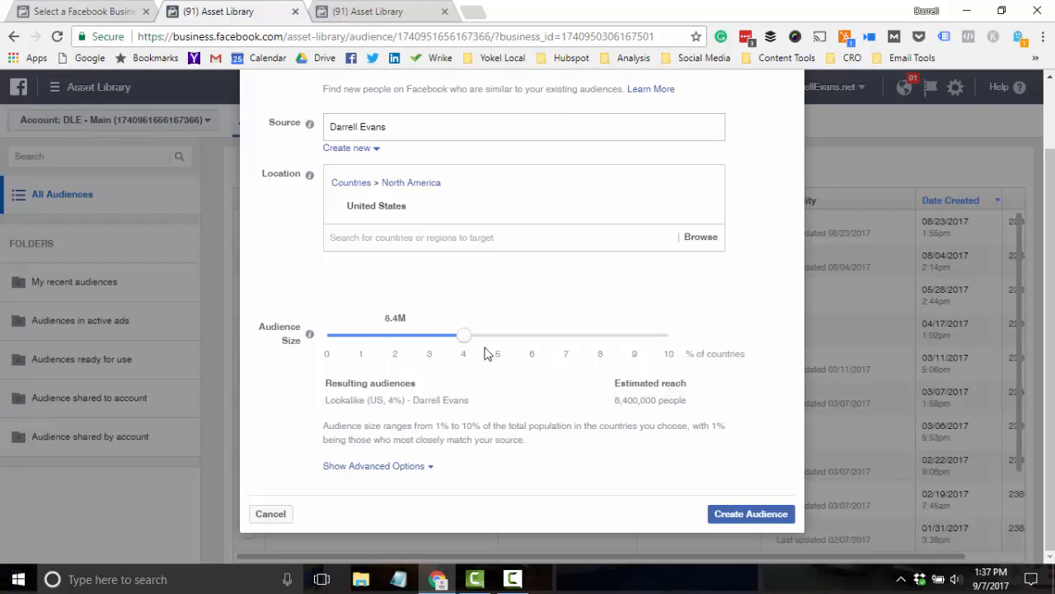
left_click(503, 346)
left_click(534, 348)
left_click_drag(534, 348, 379, 333)
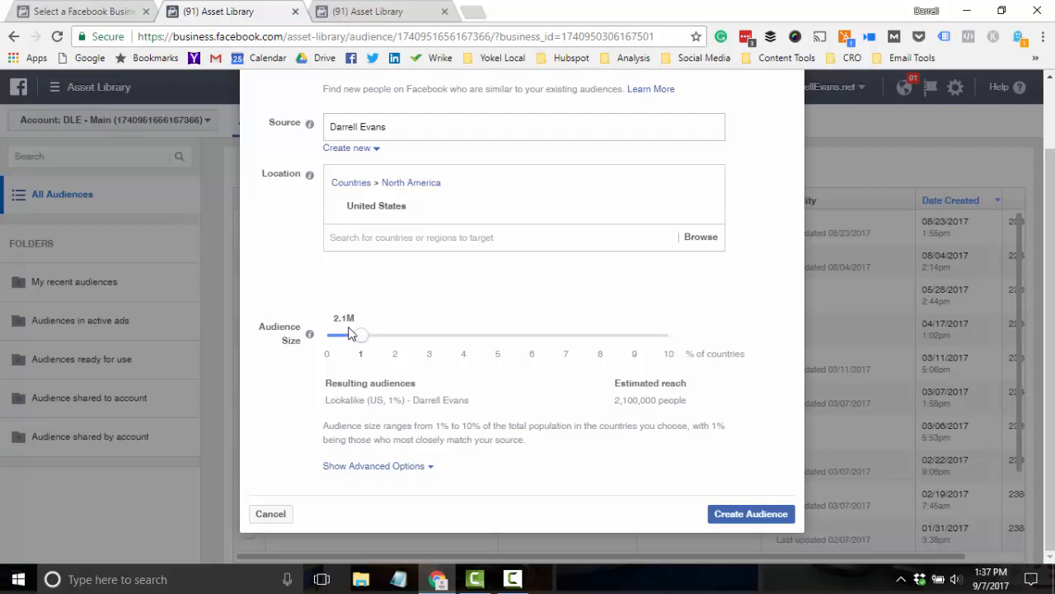
Step: Close the Lookalike Audience setup without creating it and start a new Saved Audience
scroll(388, 318, "up", 2)
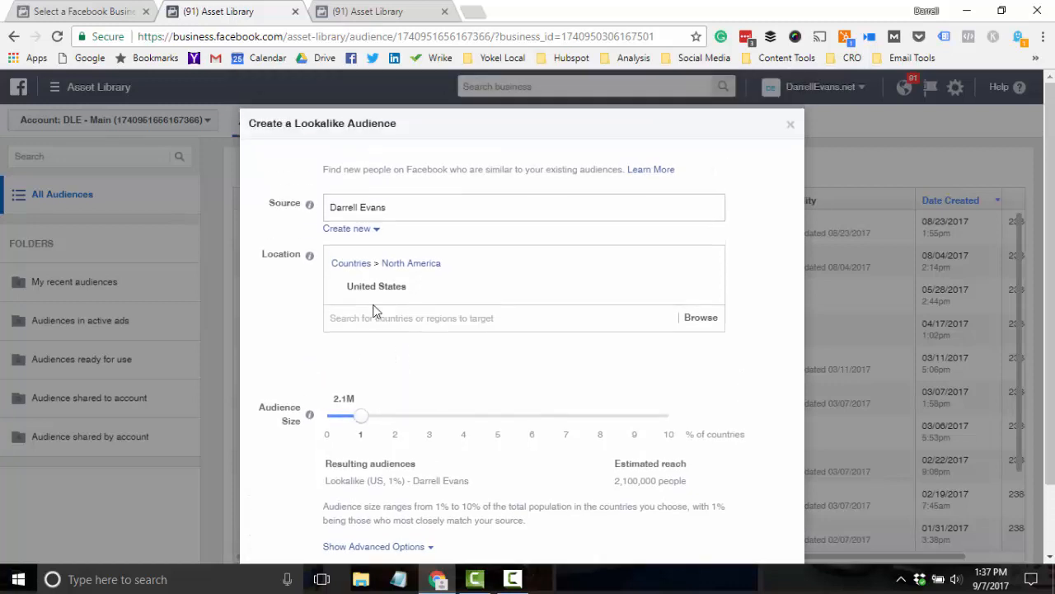
left_click(789, 126)
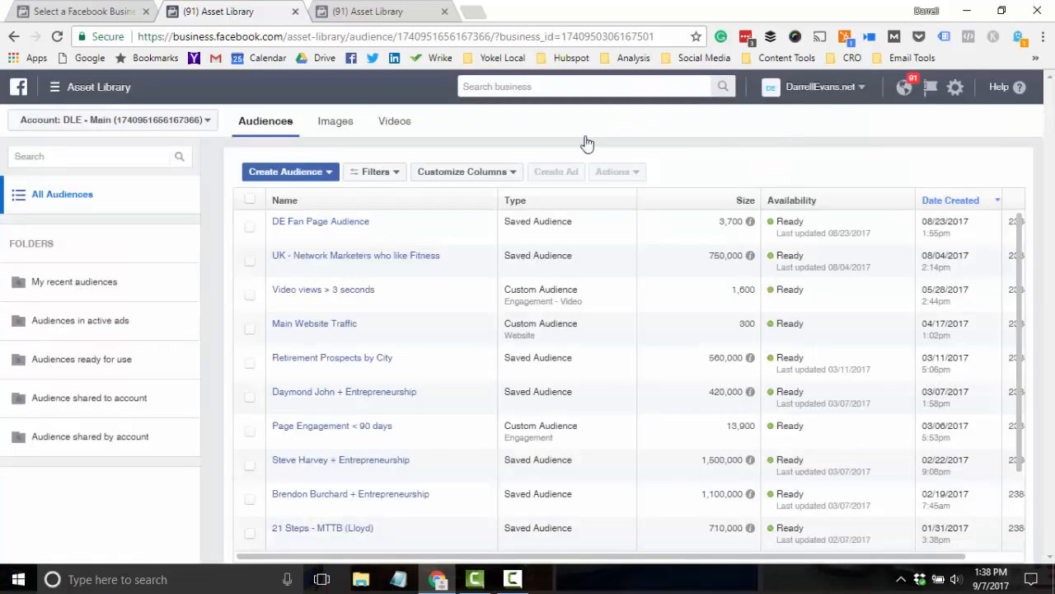
left_click(329, 175)
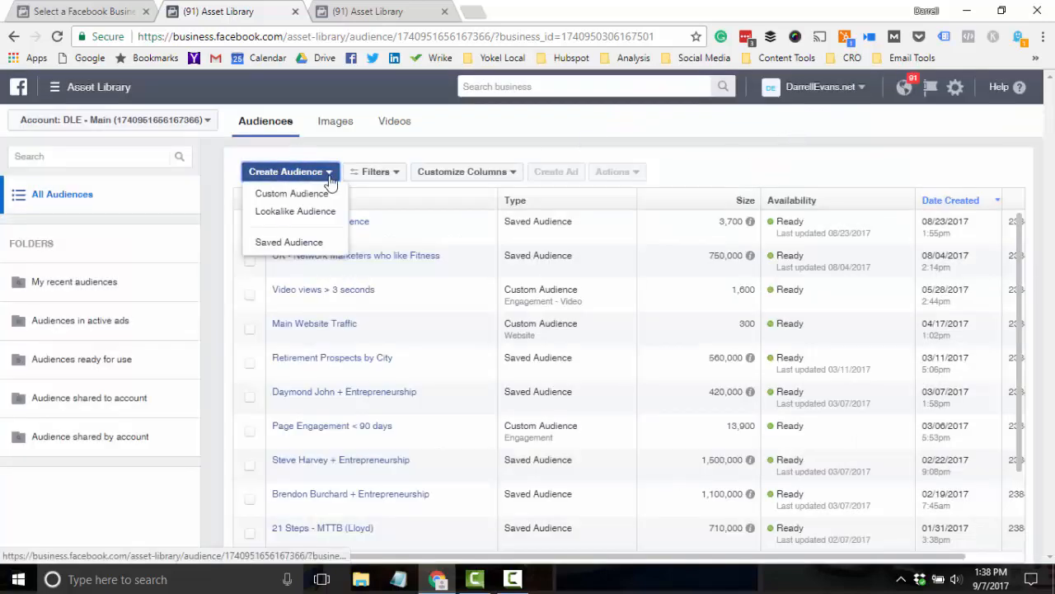
left_click(289, 243)
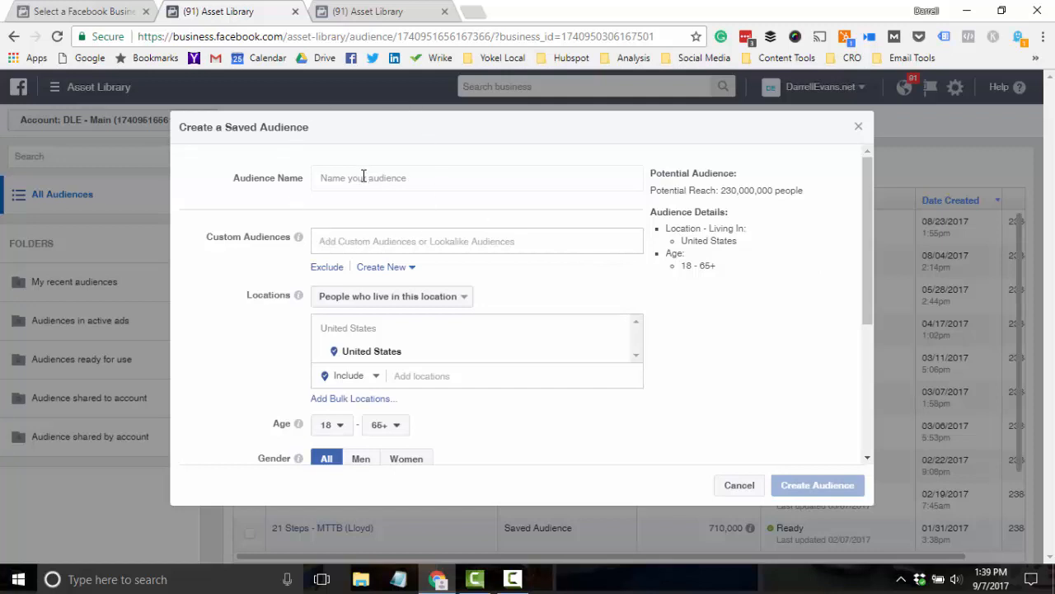
Step: Examine the Saved Audience's location type options and its age, gender, language and detailed targeting fields
scroll(454, 290, "down", 1)
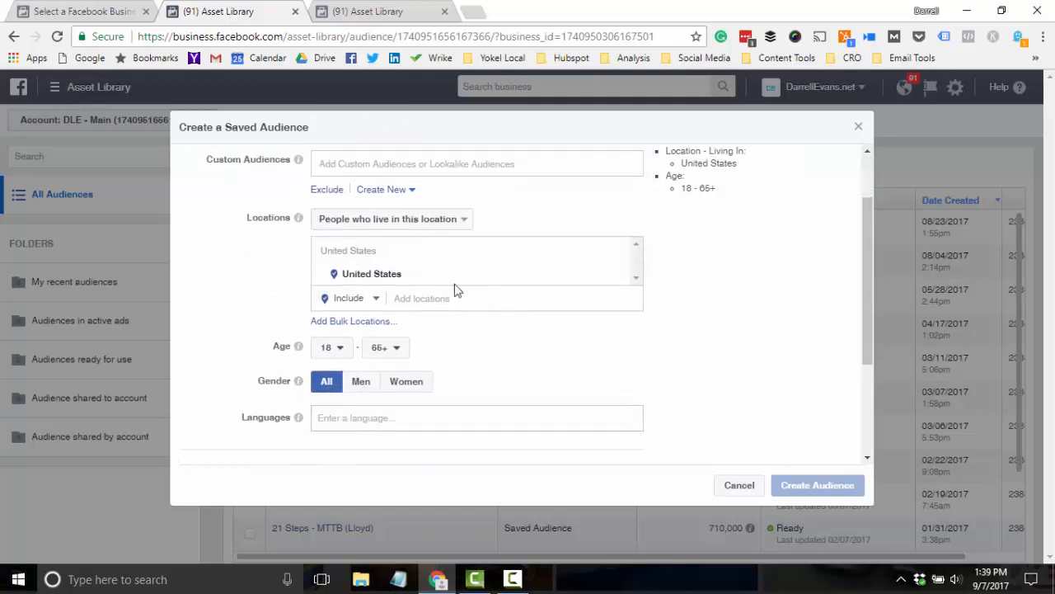
left_click(424, 216)
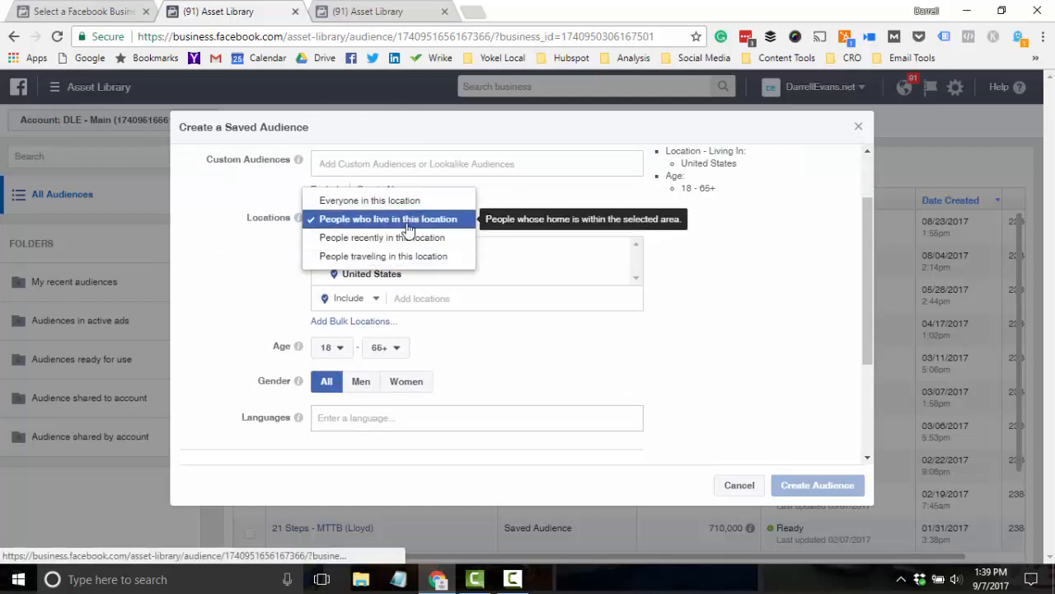
left_click(509, 219)
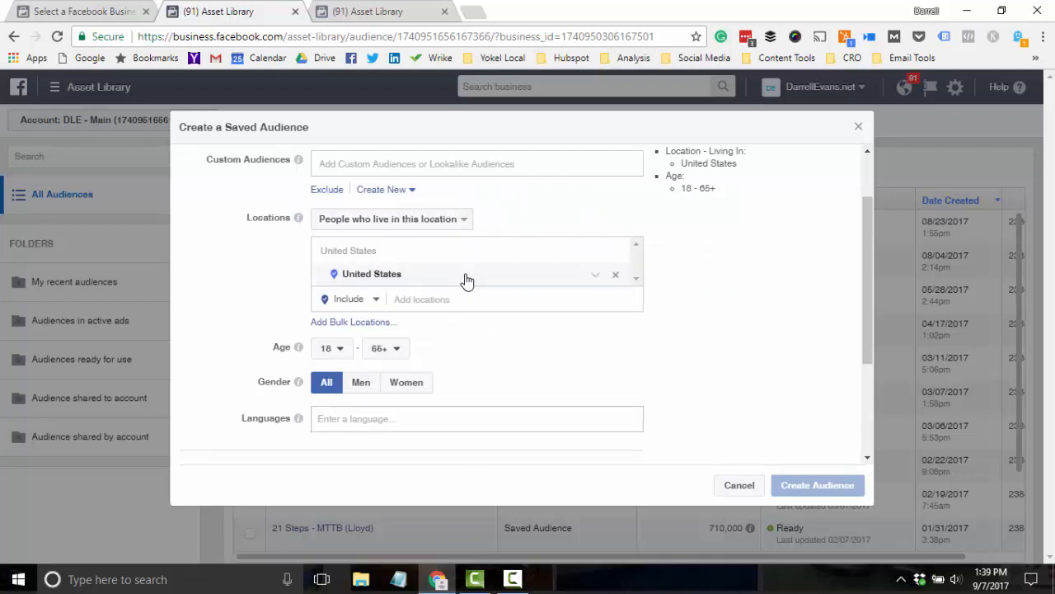
scroll(467, 282, "down", 1)
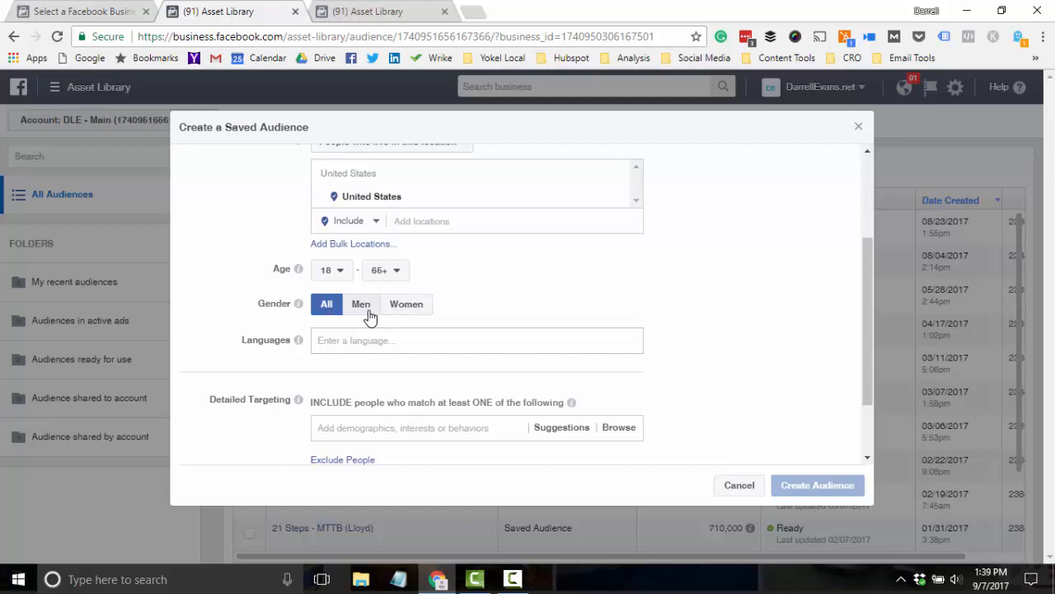
scroll(371, 317, "down", 1)
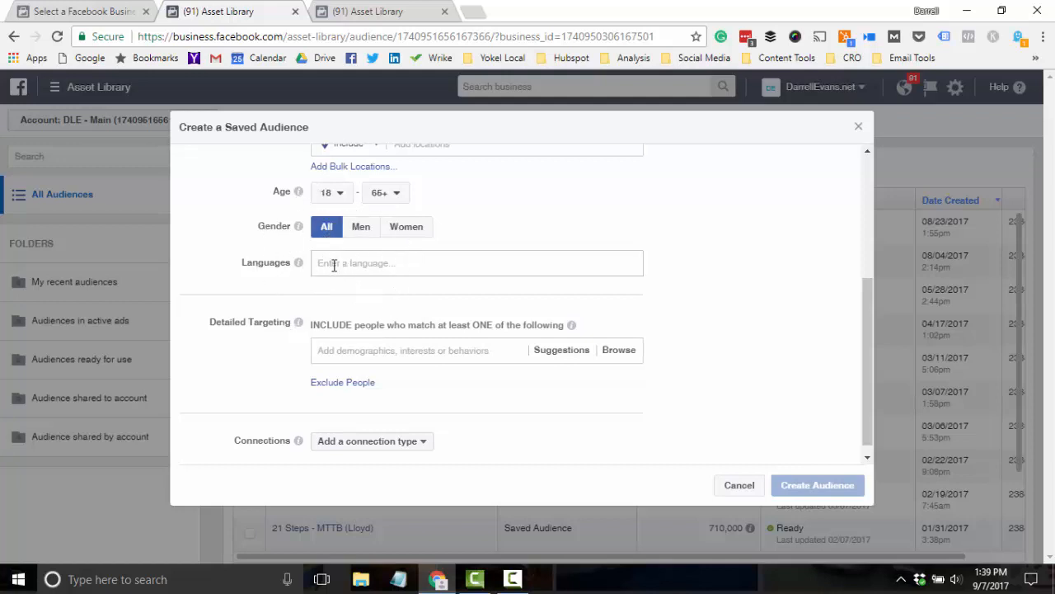
scroll(359, 305, "down", 1)
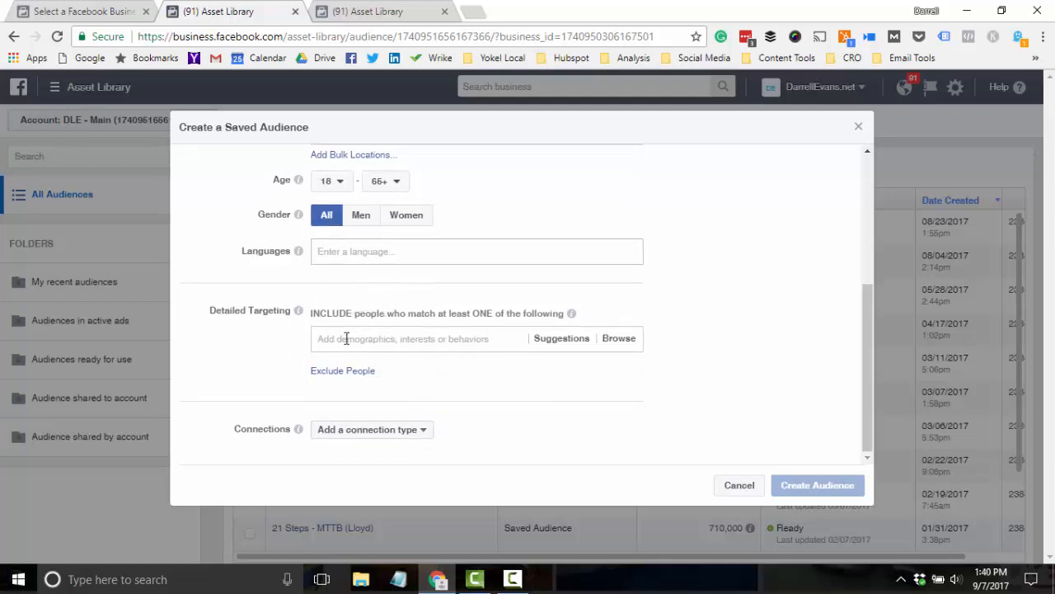
Step: Browse the suggested interests for detailed targeting without adding any, and return to the location and age settings
left_click(346, 346)
scroll(350, 330, "down", 2)
scroll(394, 337, "down", 1)
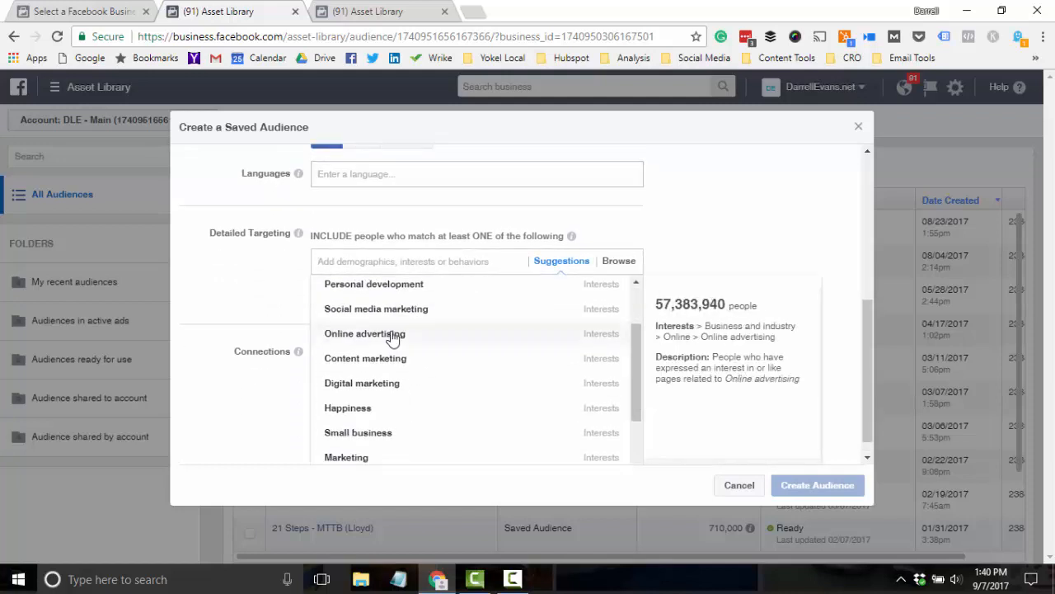
scroll(417, 310, "up", 1)
left_click(278, 283)
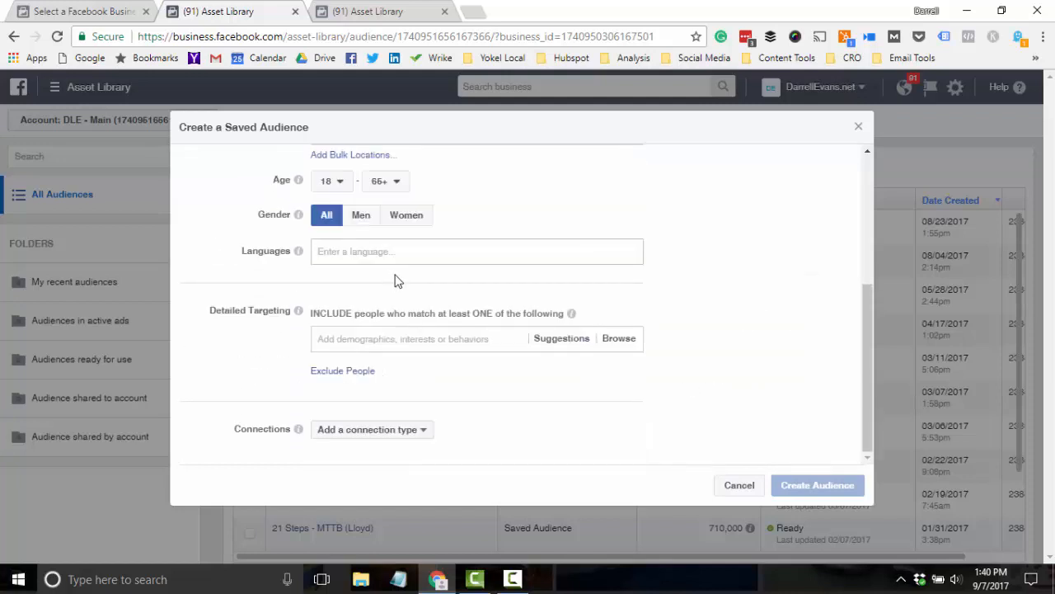
left_click(402, 342)
scroll(396, 322, "up", 3)
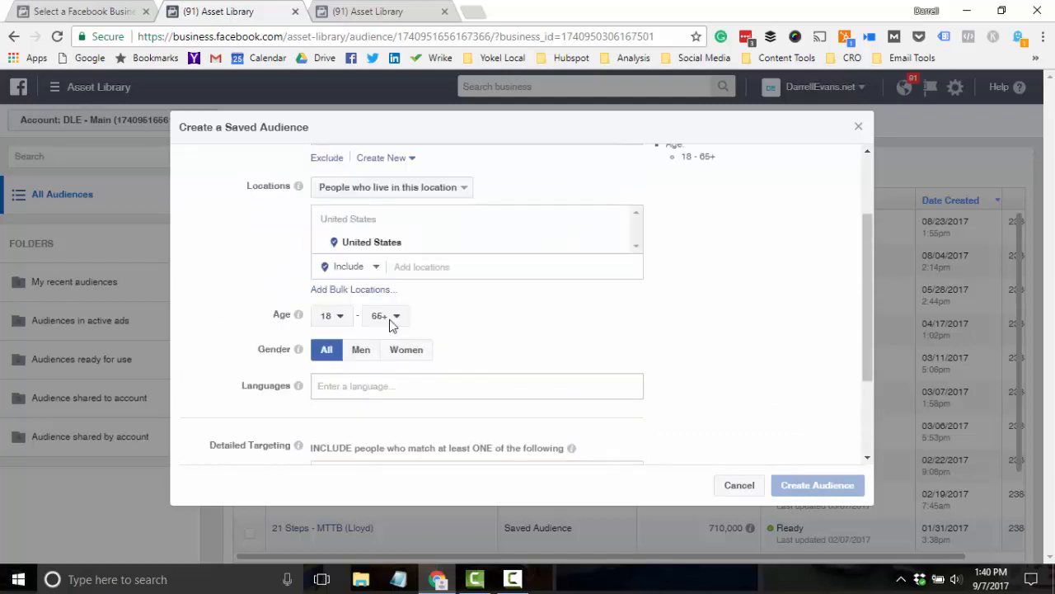
Step: Review the Saved Audience's potential reach together with its location and age details
scroll(396, 329, "down", 3)
scroll(619, 248, "up", 3)
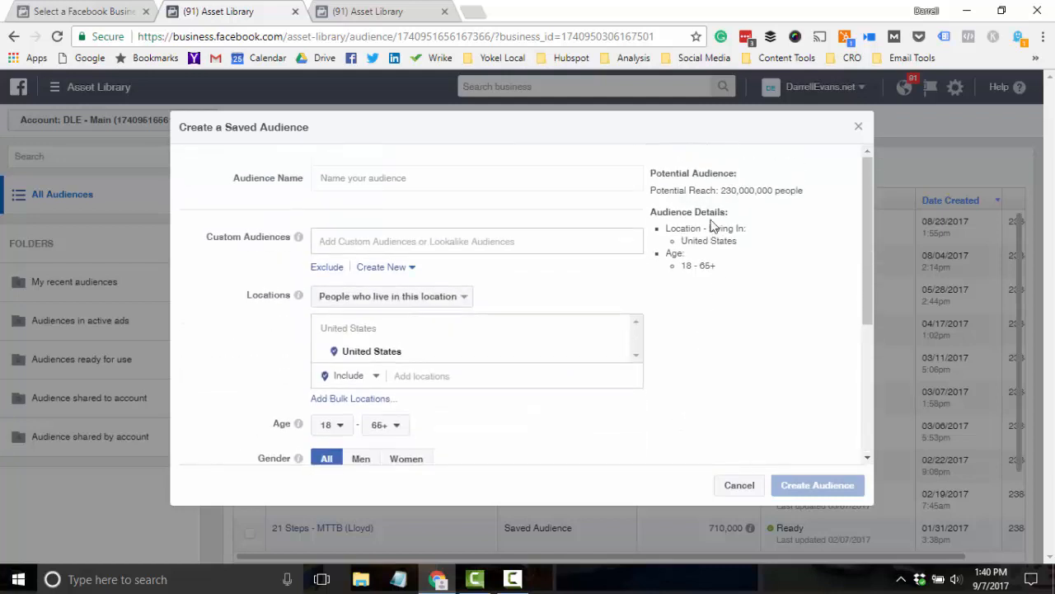
left_click_drag(649, 189, 803, 198)
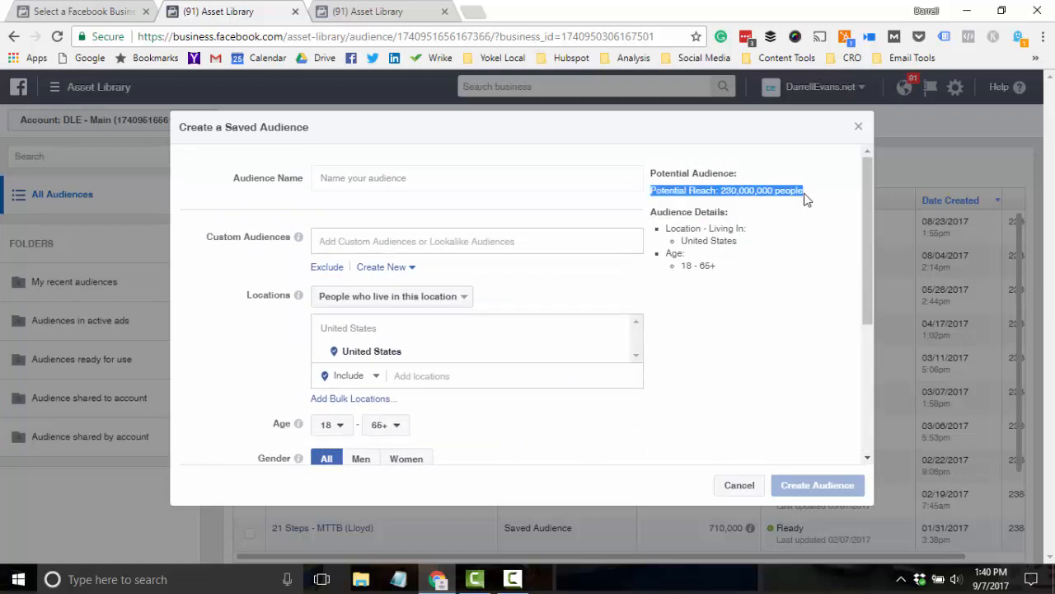
left_click(803, 203)
left_click_drag(721, 191, 785, 191)
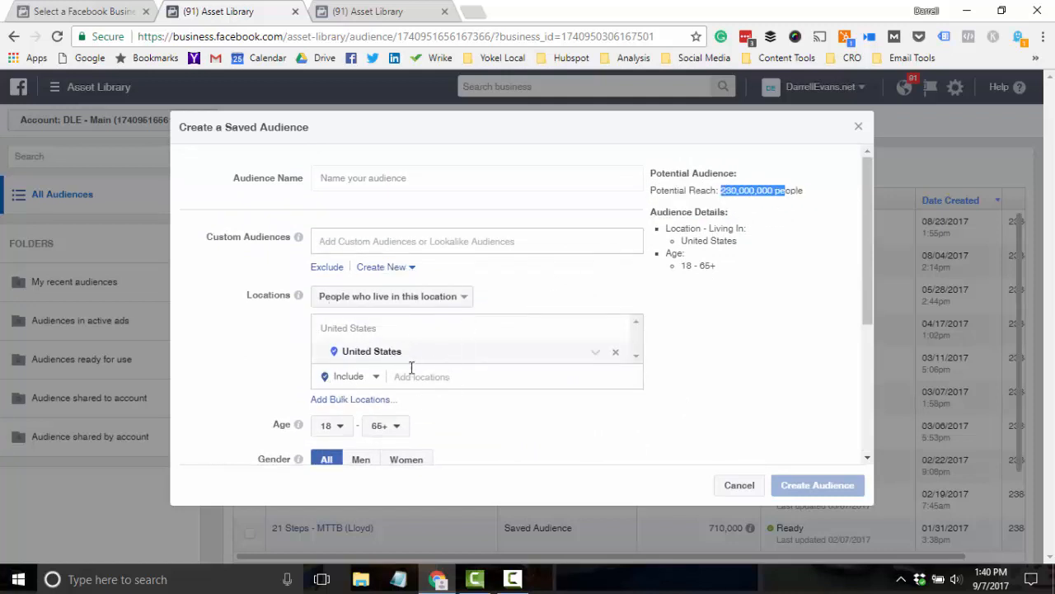
left_click_drag(663, 228, 745, 248)
left_click(746, 247)
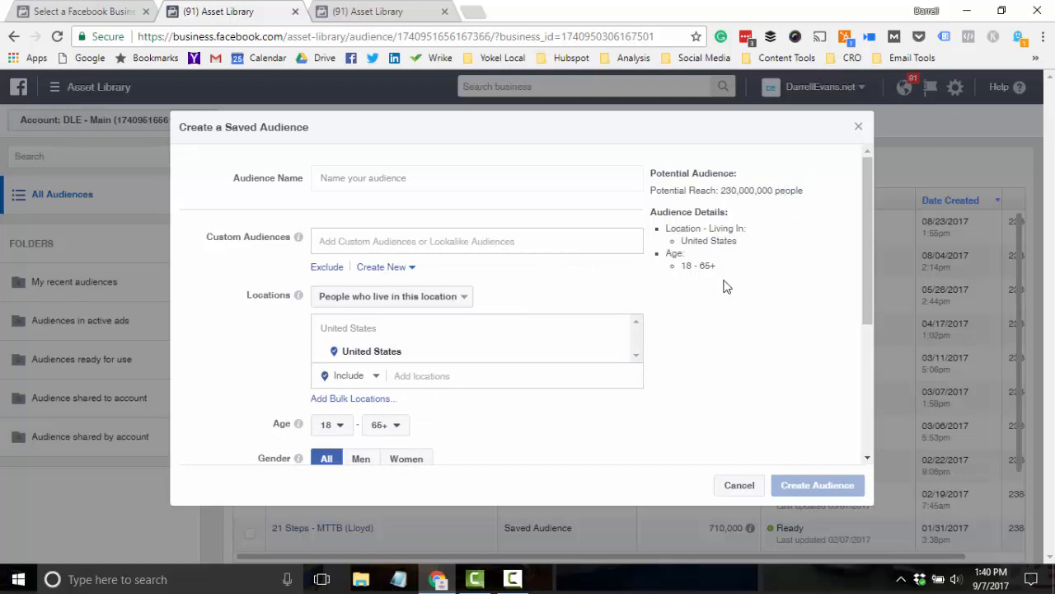
Step: Include the suggested interest Entrepreneurship in the detailed targeting and check its effect on the potential reach
scroll(417, 403, "down", 3)
left_click(364, 352)
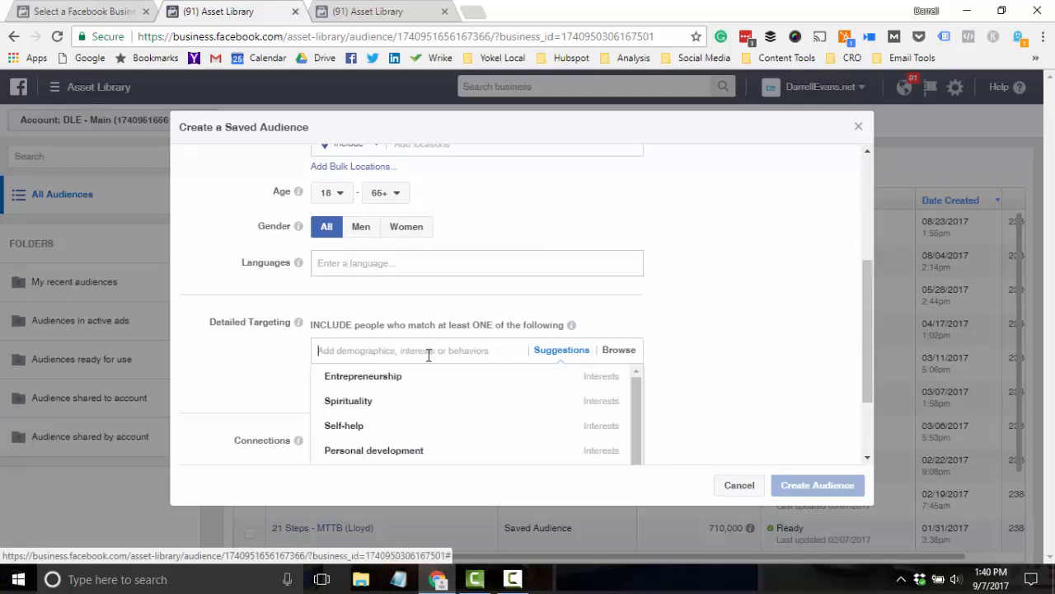
left_click(394, 377)
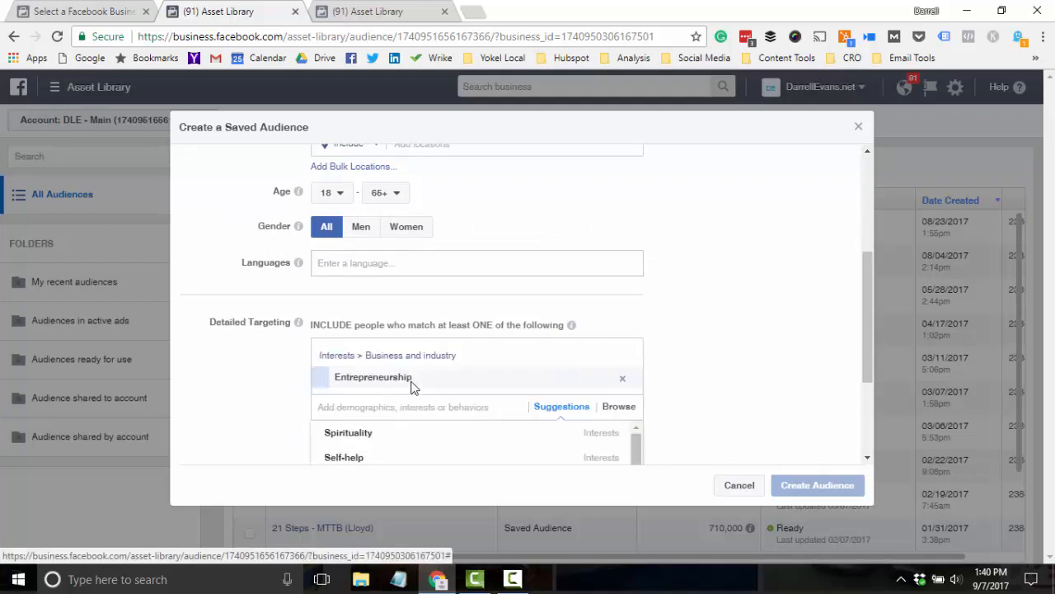
left_click(701, 376)
scroll(706, 380, "up", 3)
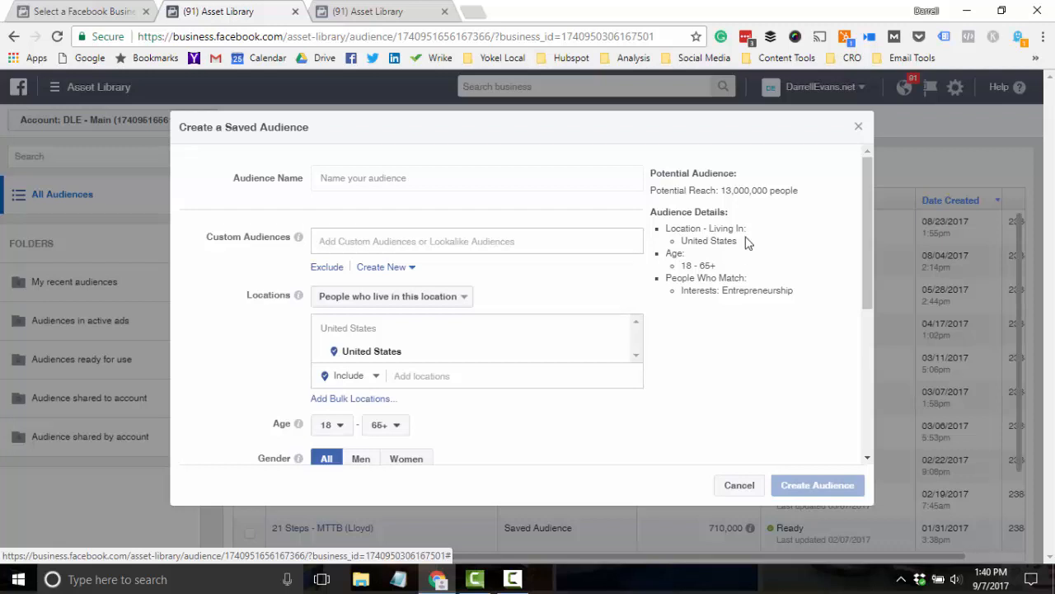
double_click(728, 190)
left_click(754, 221)
Step: Examine the existing custom audiences available for the Saved Audience, including Page Engagement < 90 days, without adding any
left_click(392, 240)
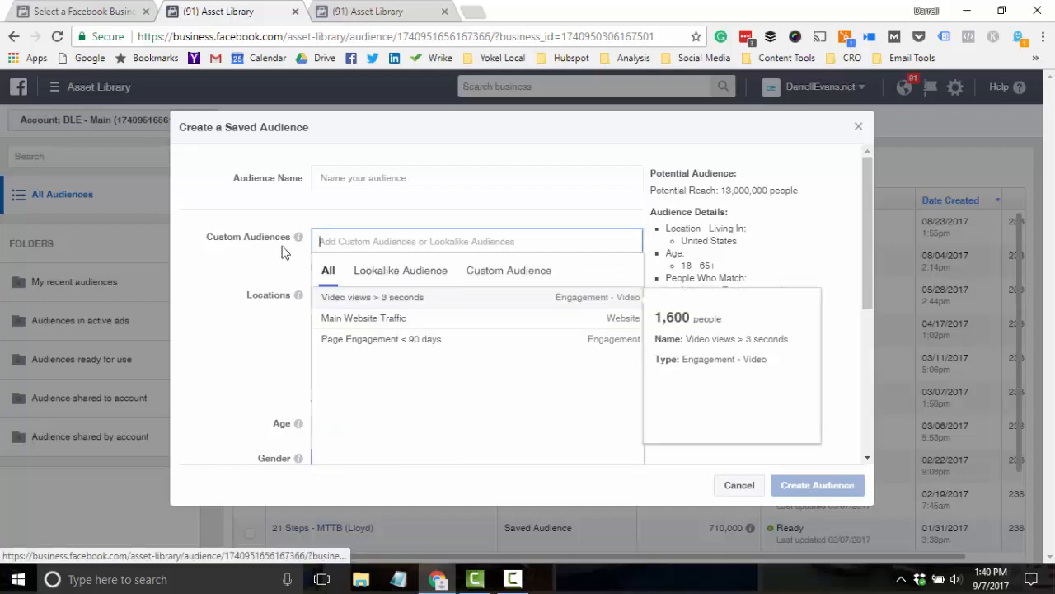
left_click_drag(207, 236, 292, 239)
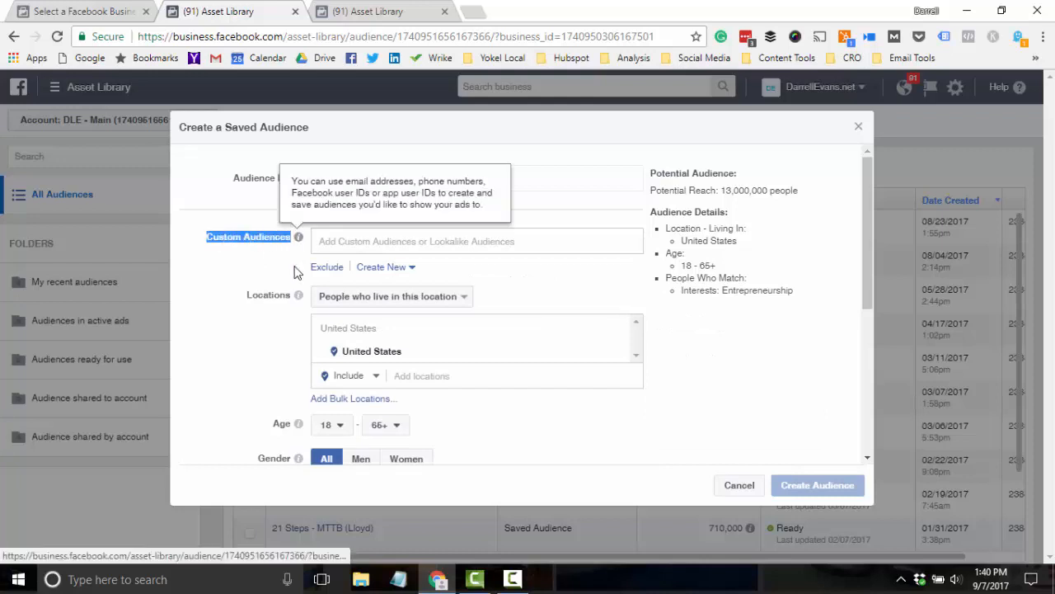
left_click(254, 262)
left_click(347, 242)
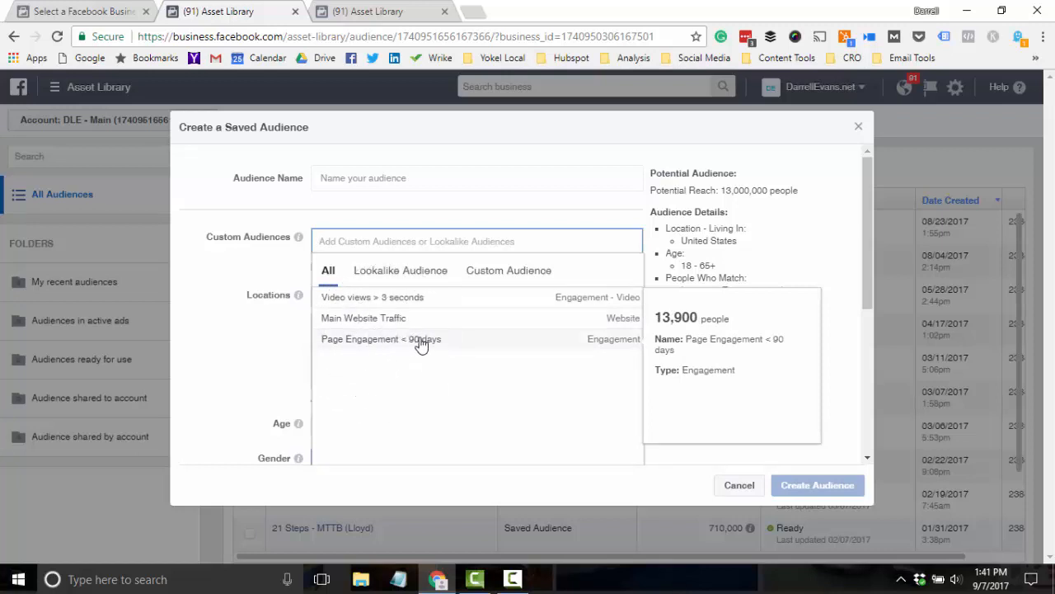
left_click(633, 339)
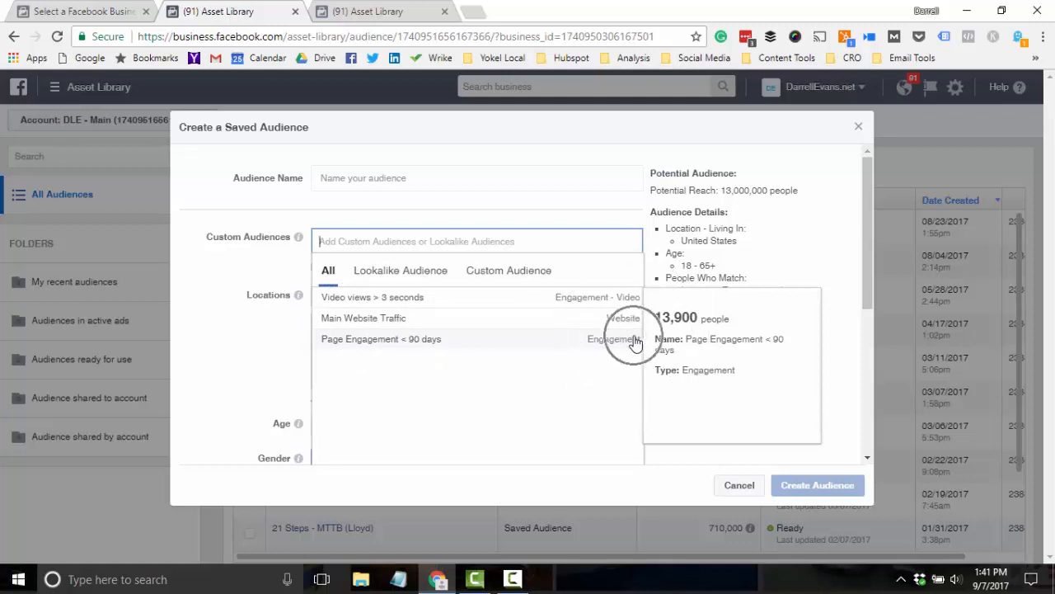
left_click(683, 322)
left_click(416, 342)
left_click(239, 363)
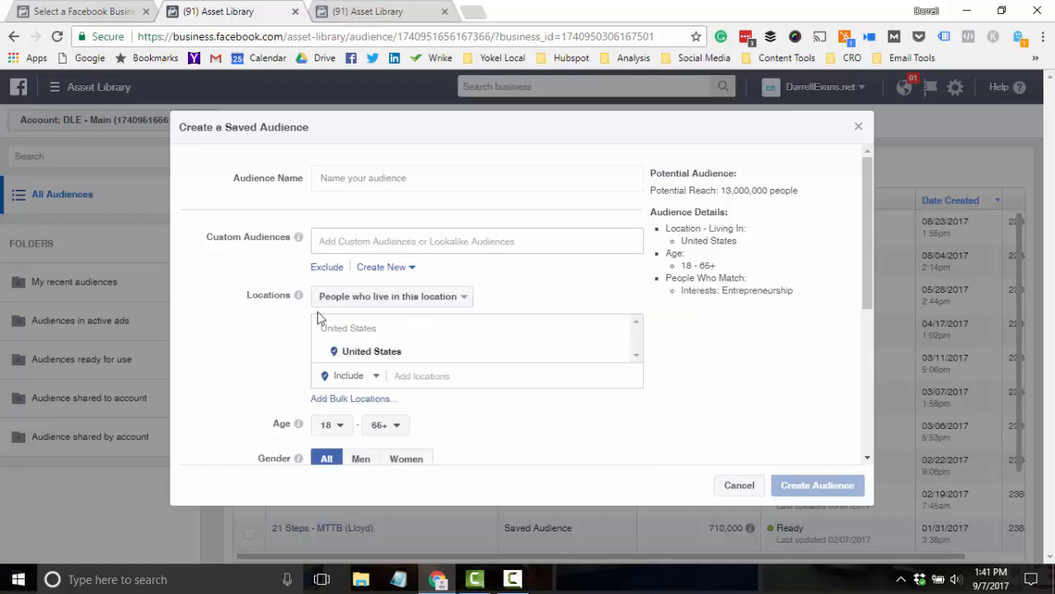
Step: Check which Lookalike Audiences are available for the Saved Audience and close the list without choosing one
left_click(350, 240)
left_click(407, 280)
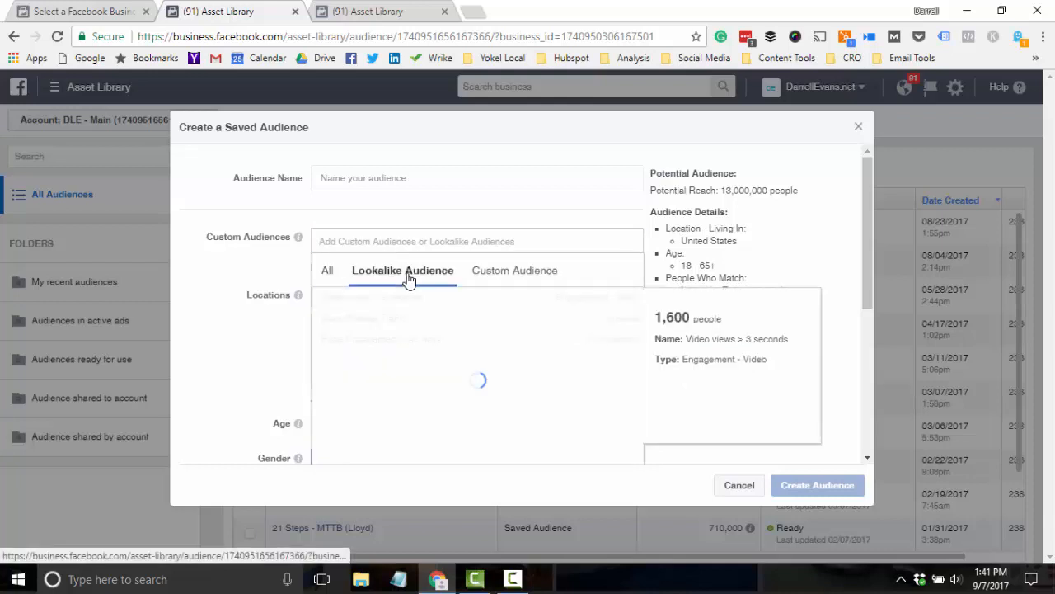
left_click(198, 356)
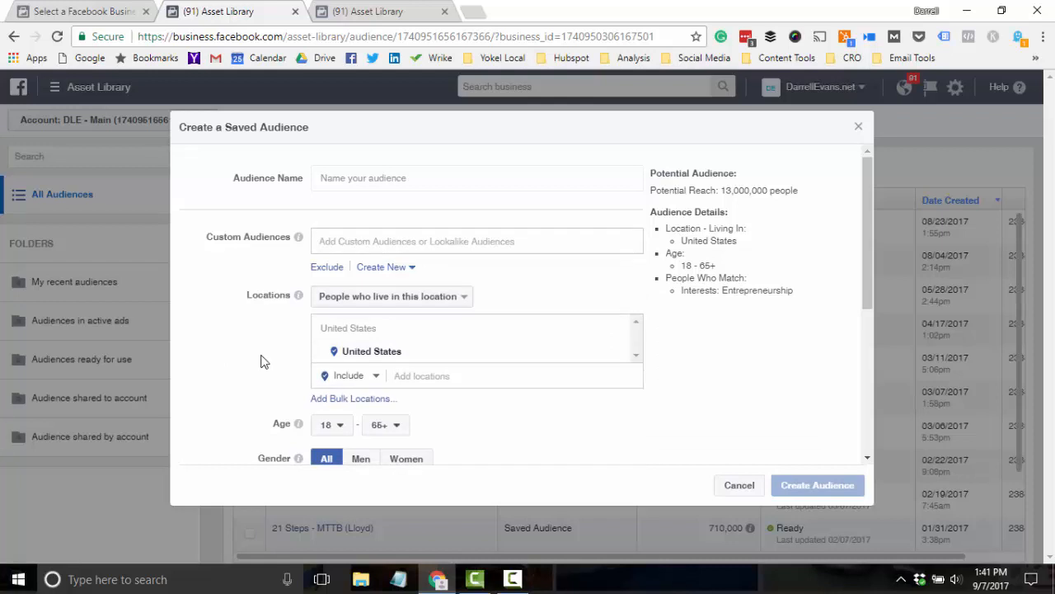
Step: Recheck the targeting and potential reach, close the Saved Audience setup without creating it, and review the available audience types
scroll(407, 350, "down", 4)
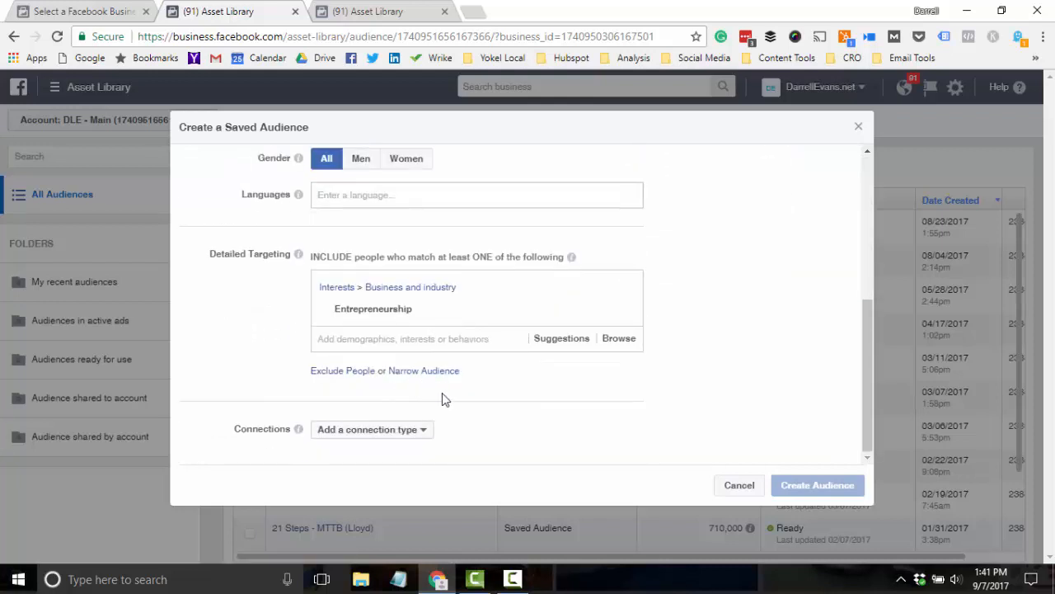
scroll(528, 440, "up", 5)
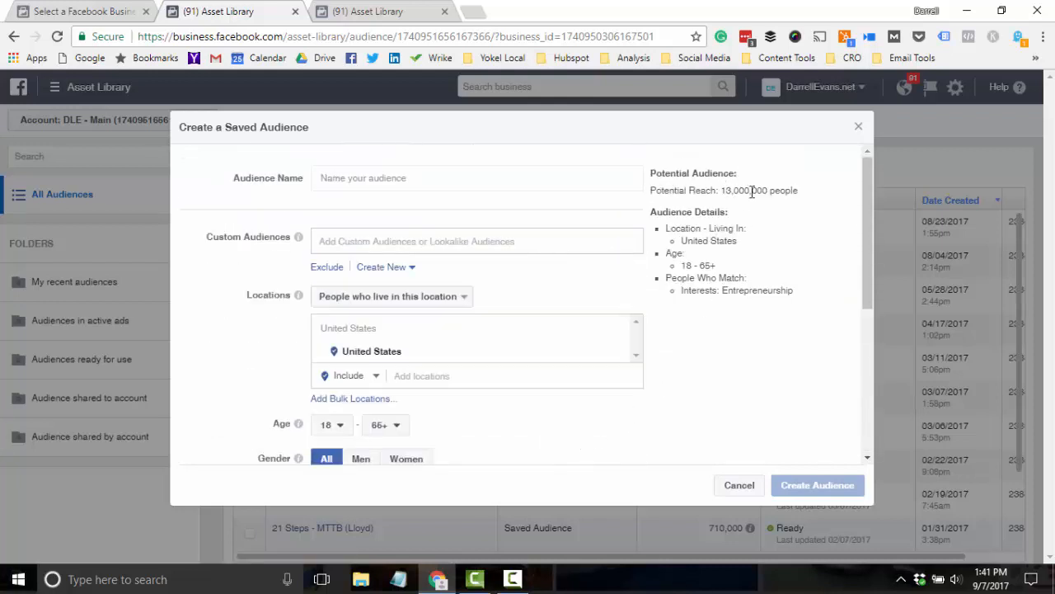
left_click_drag(721, 190, 799, 197)
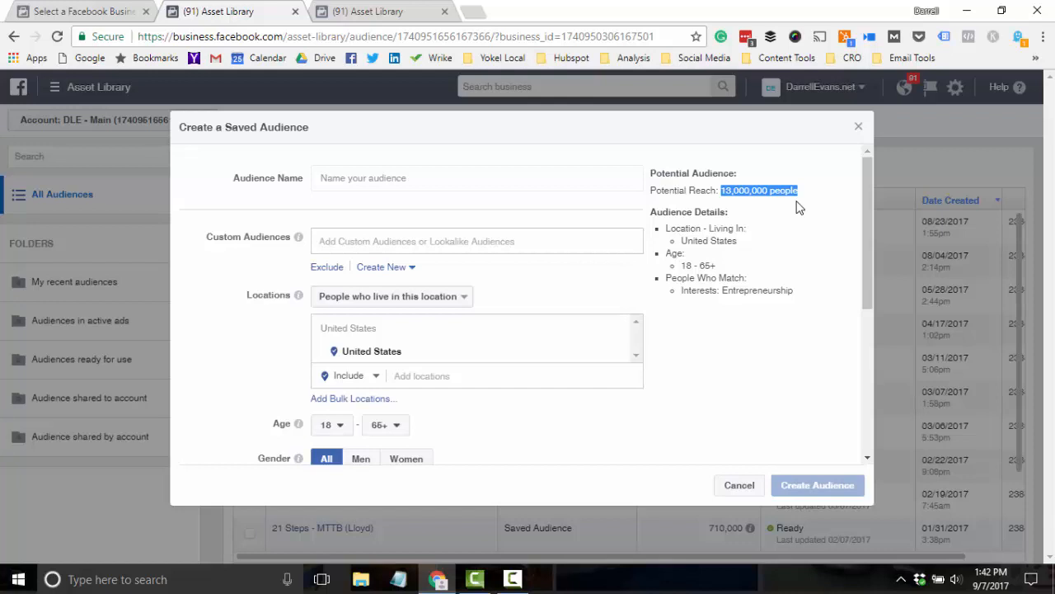
left_click(857, 130)
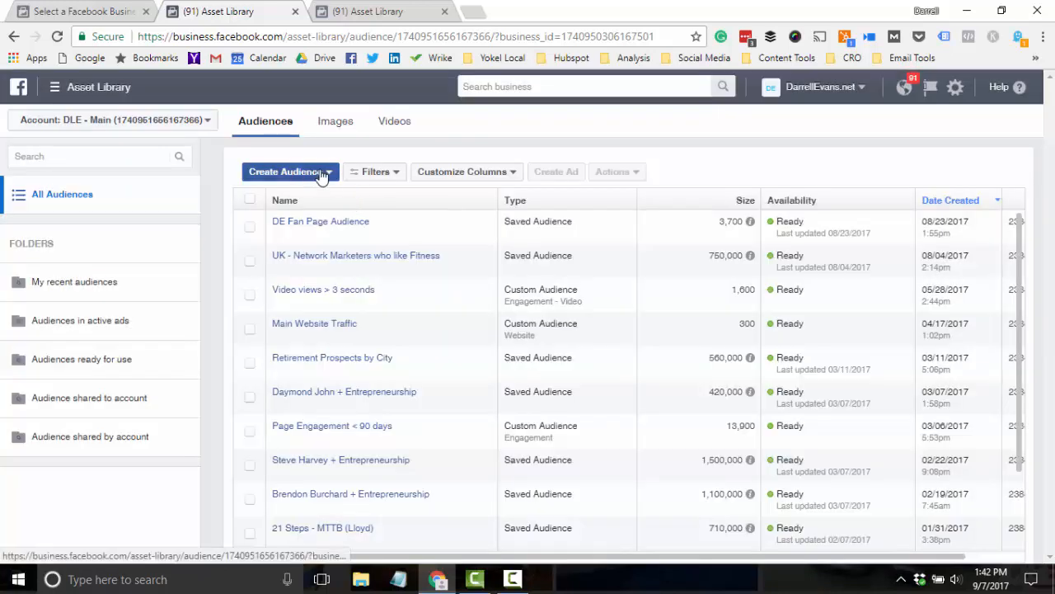
left_click(326, 175)
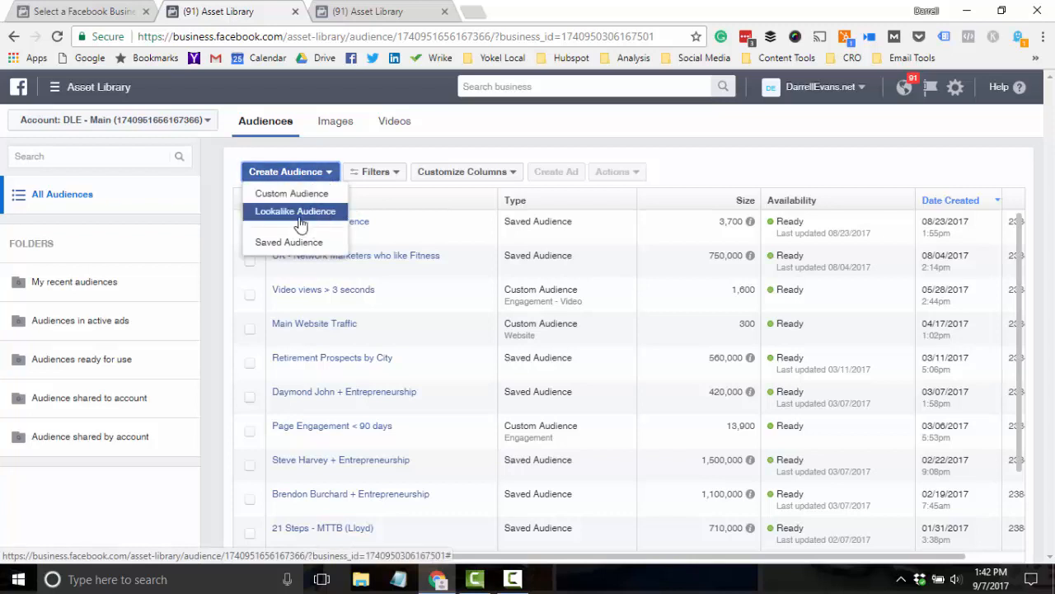
left_click(213, 330)
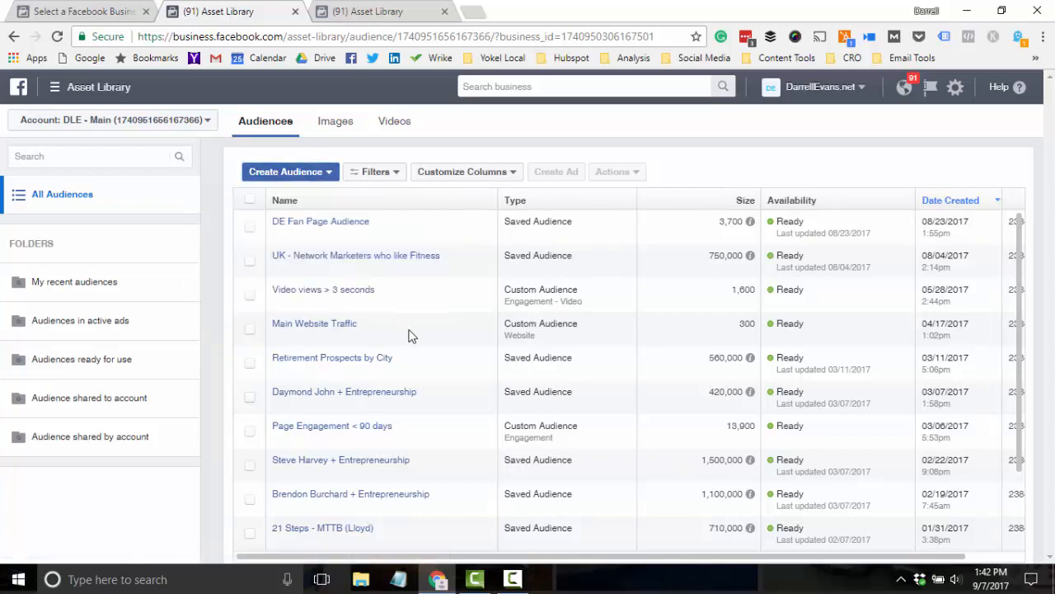
Step: Examine the existing audiences in the library, including DE Fan Page Audience, Video views > 3 seconds and Main Website Traffic
scroll(600, 394, "down", 2)
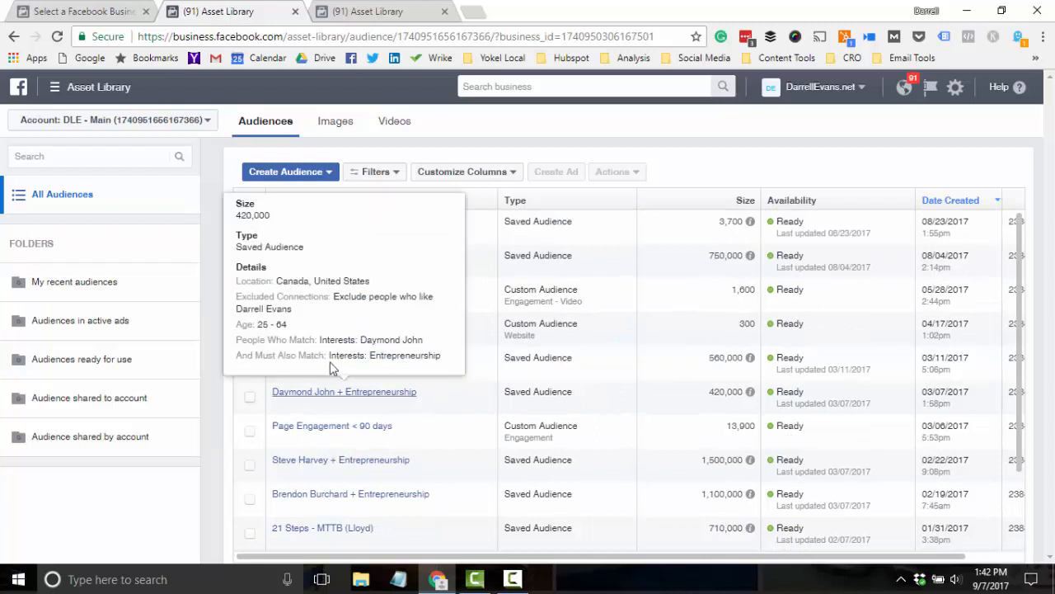
mouse_move(302, 231)
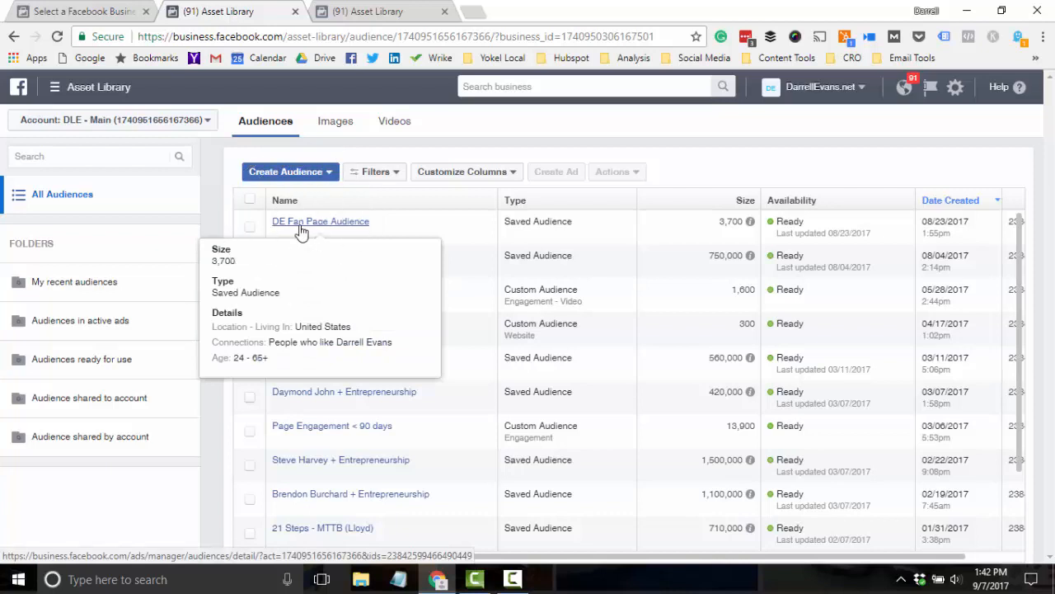
left_click(305, 223)
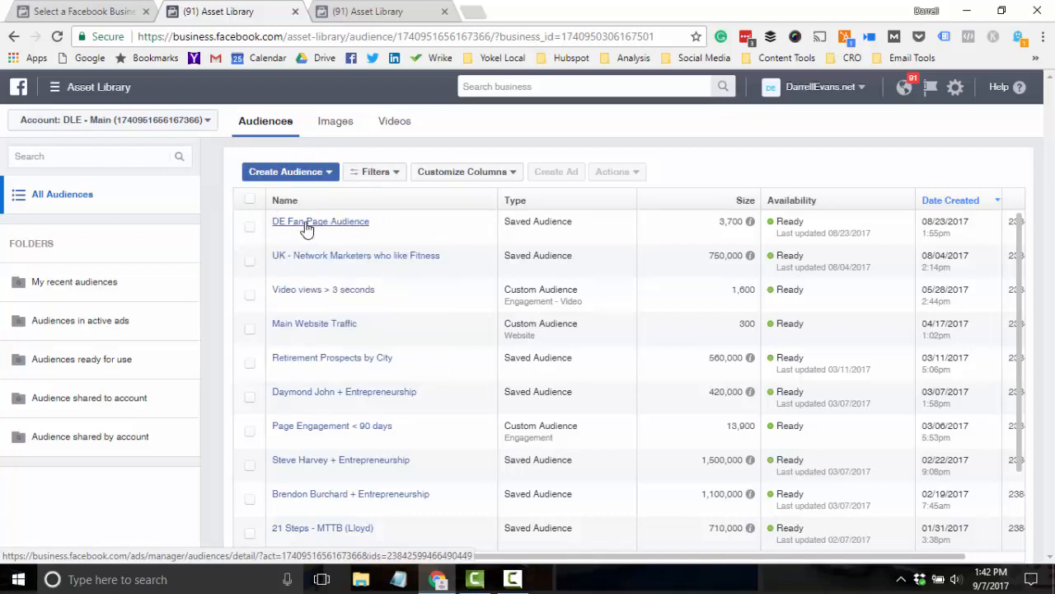
left_click(538, 221)
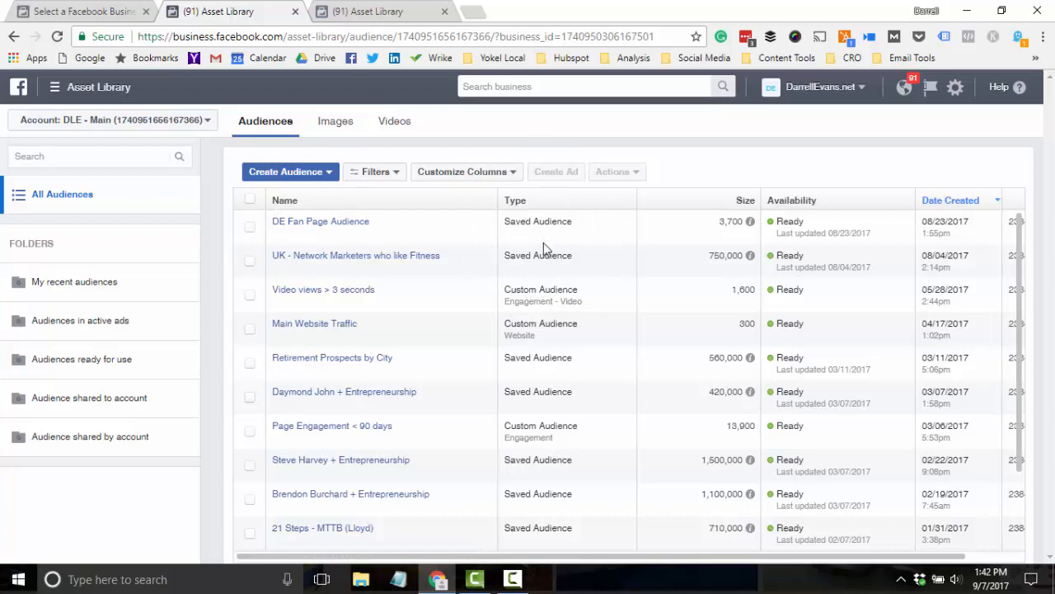
left_click(315, 302)
left_click(321, 328)
Step: Compare the targeting details and sizes of the Retirement Prospects by City and Daymond John + Entrepreneurship audiences
left_click(353, 366)
mouse_move(349, 368)
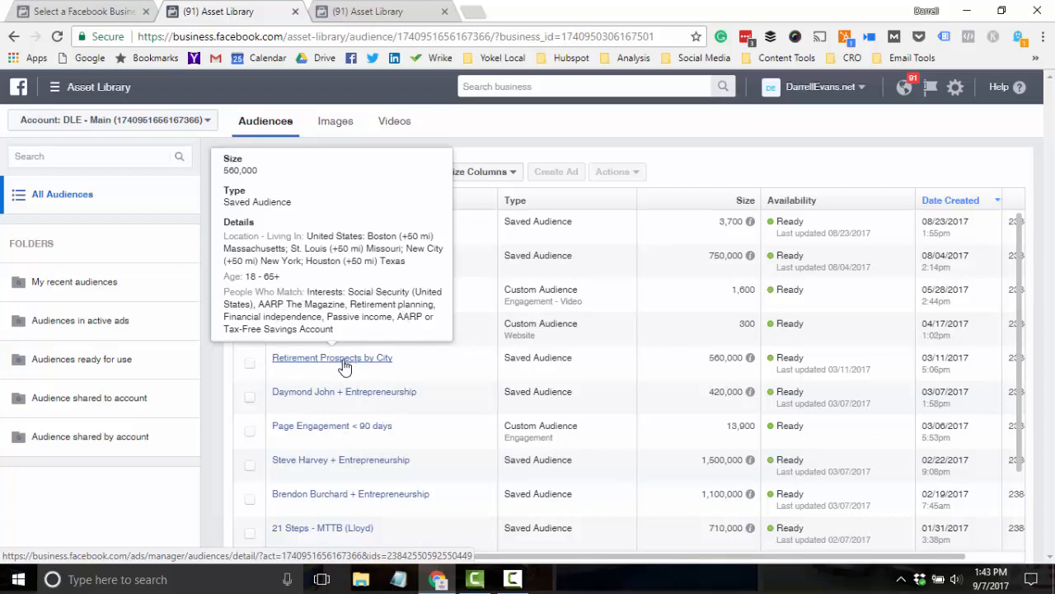
left_click_drag(709, 358, 746, 363)
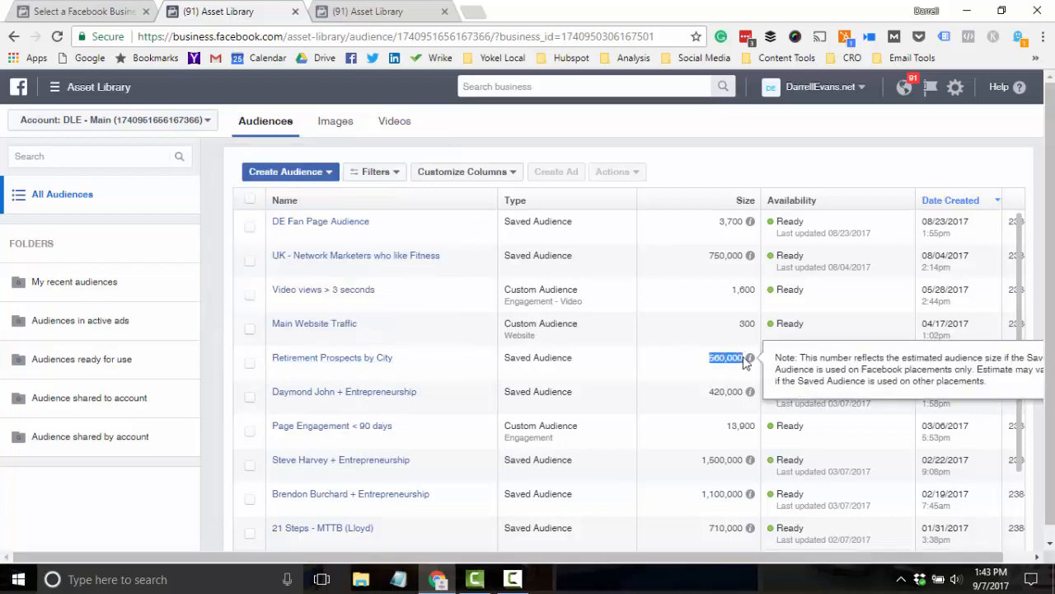
left_click(324, 401)
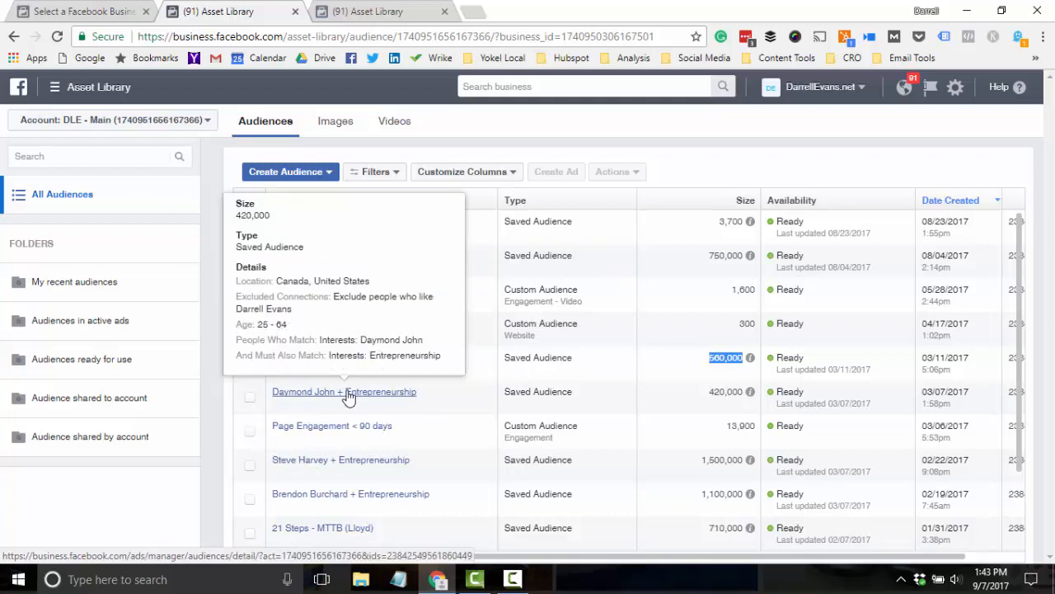
left_click_drag(710, 393, 742, 394)
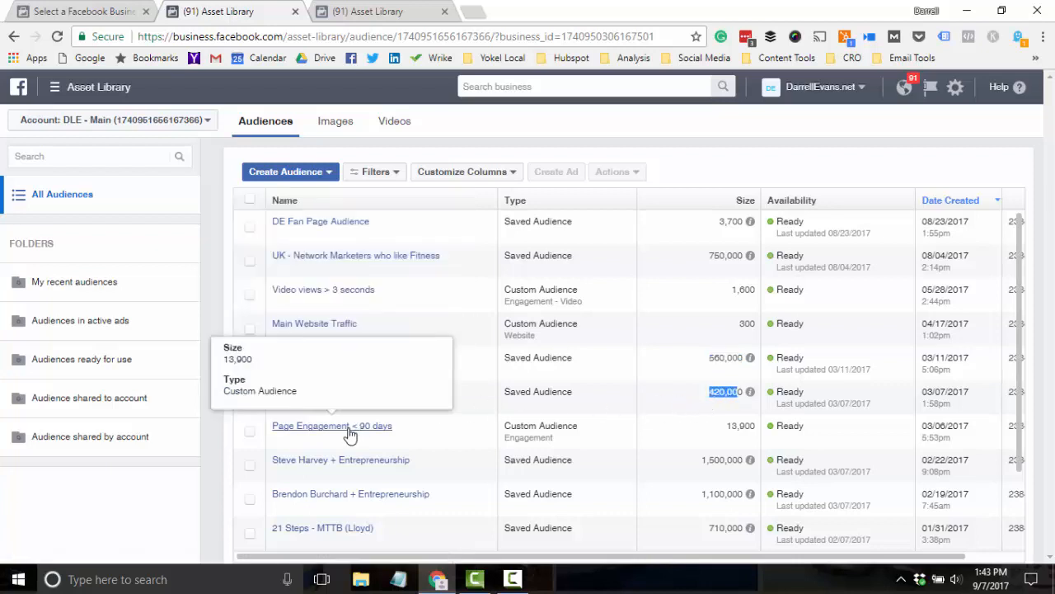
Step: Look through the remaining saved audiences further down the library, including the 21 Steps audiences
scroll(350, 436, "down", 1)
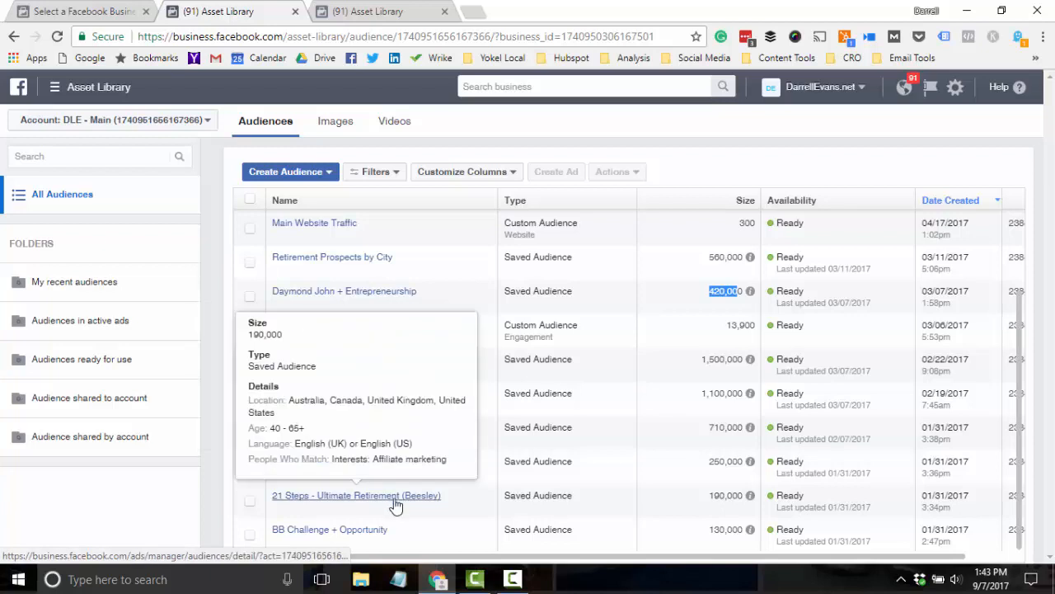
scroll(399, 499, "up", 1)
scroll(218, 319, "down", 1)
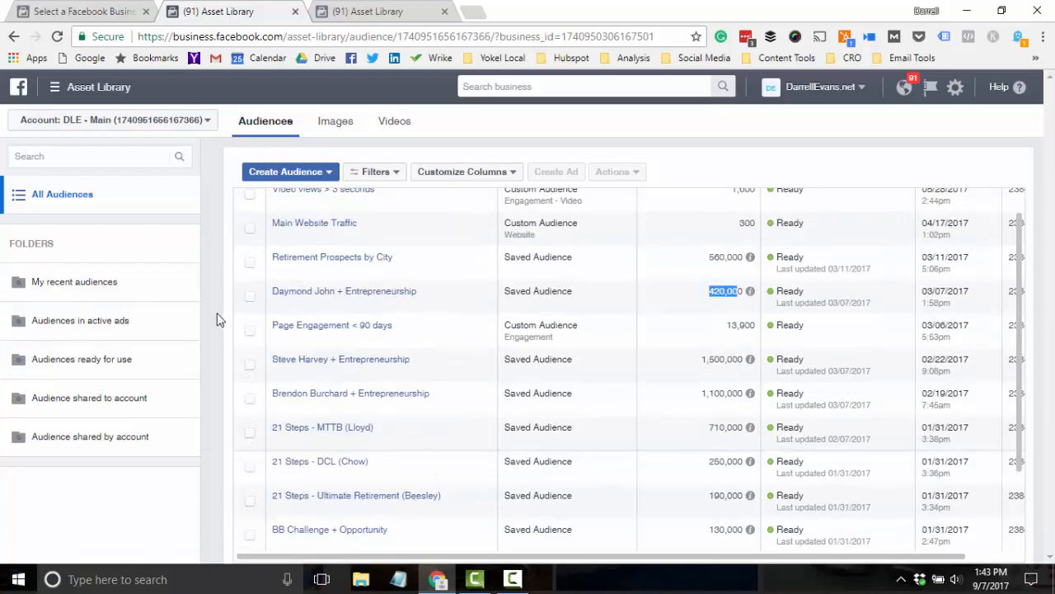
left_click(218, 319)
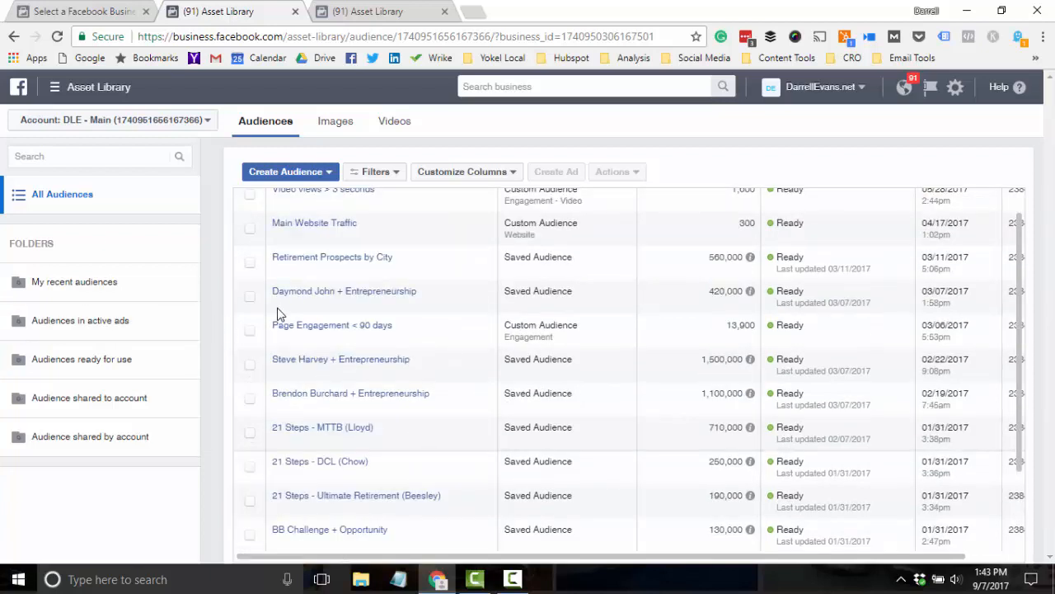